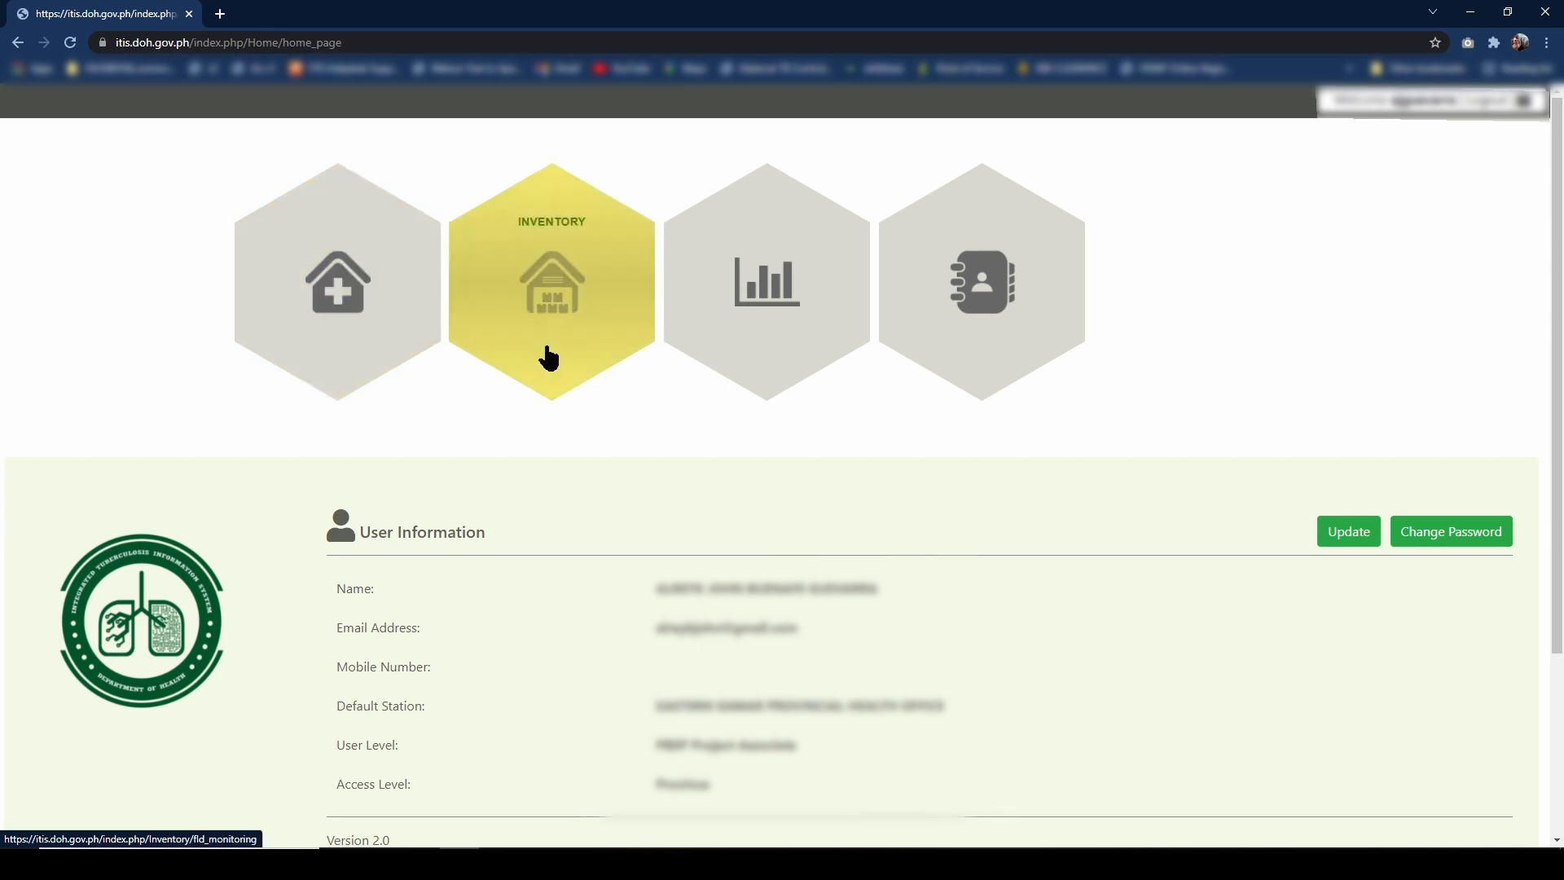
# - Start a monthly FLD monitoring report in Inventory for the Arteche municipality and the Arteche Rural Health Unit - DOTS facility
pyautogui.click(553, 360)
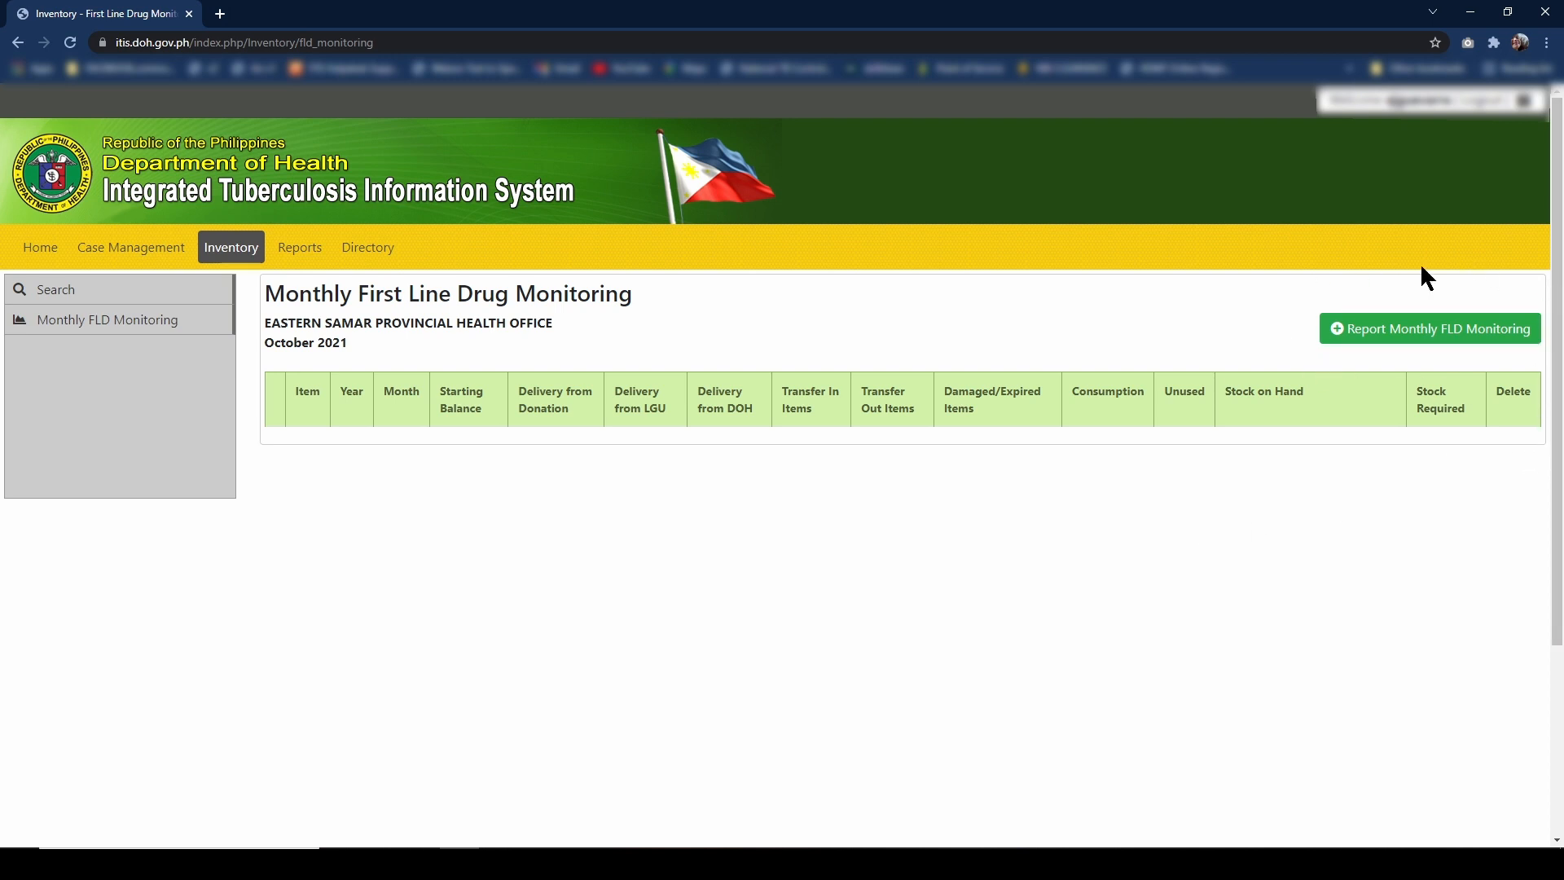
pyautogui.click(1433, 335)
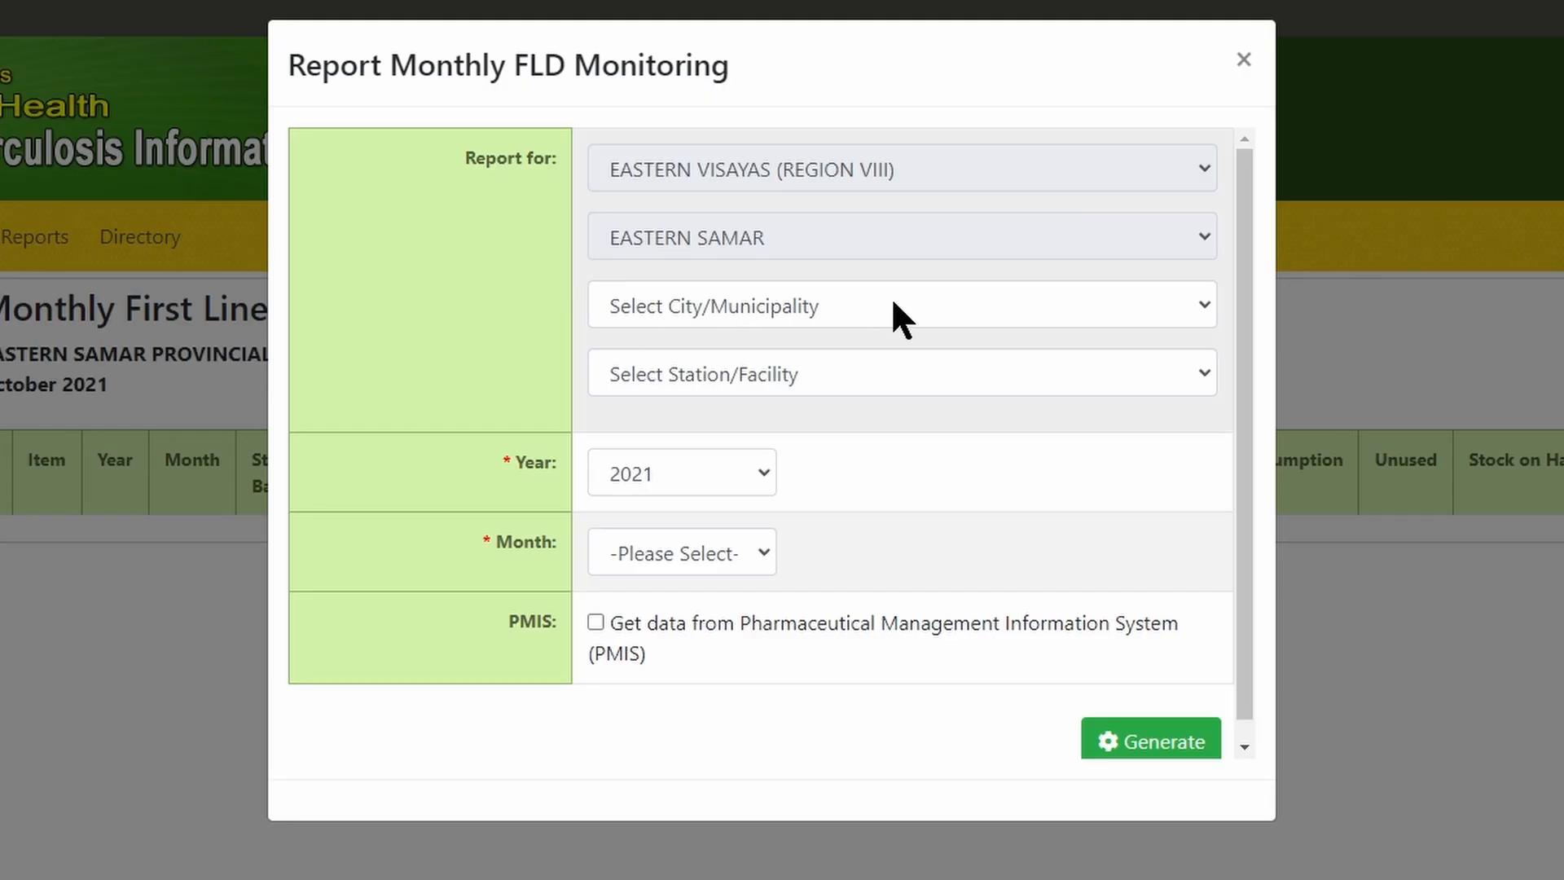
pyautogui.click(893, 301)
pyautogui.click(764, 371)
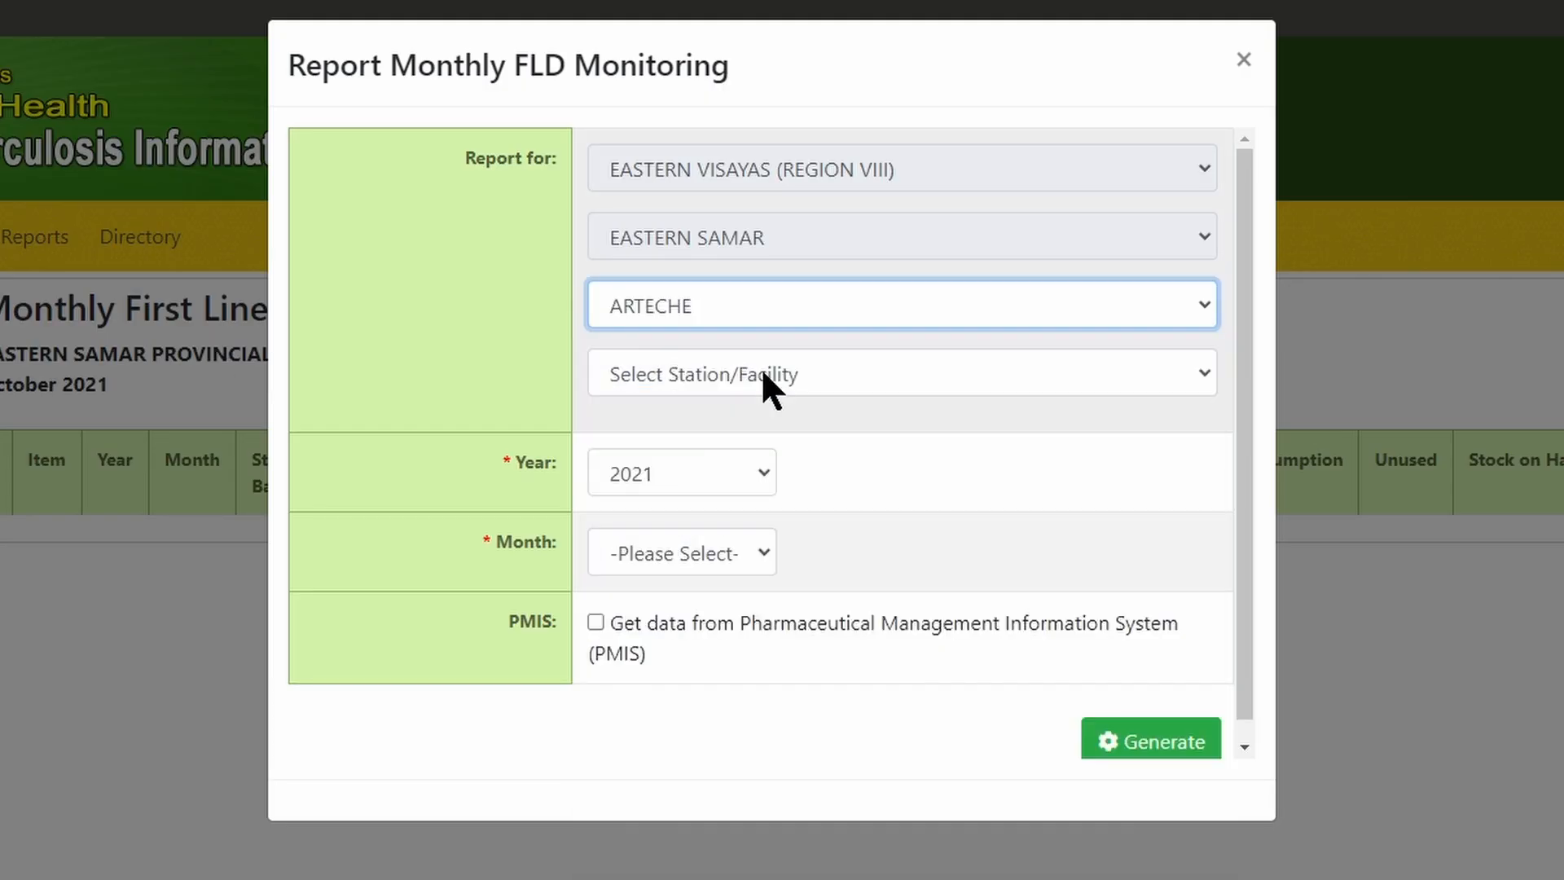
pyautogui.click(763, 375)
pyautogui.click(665, 461)
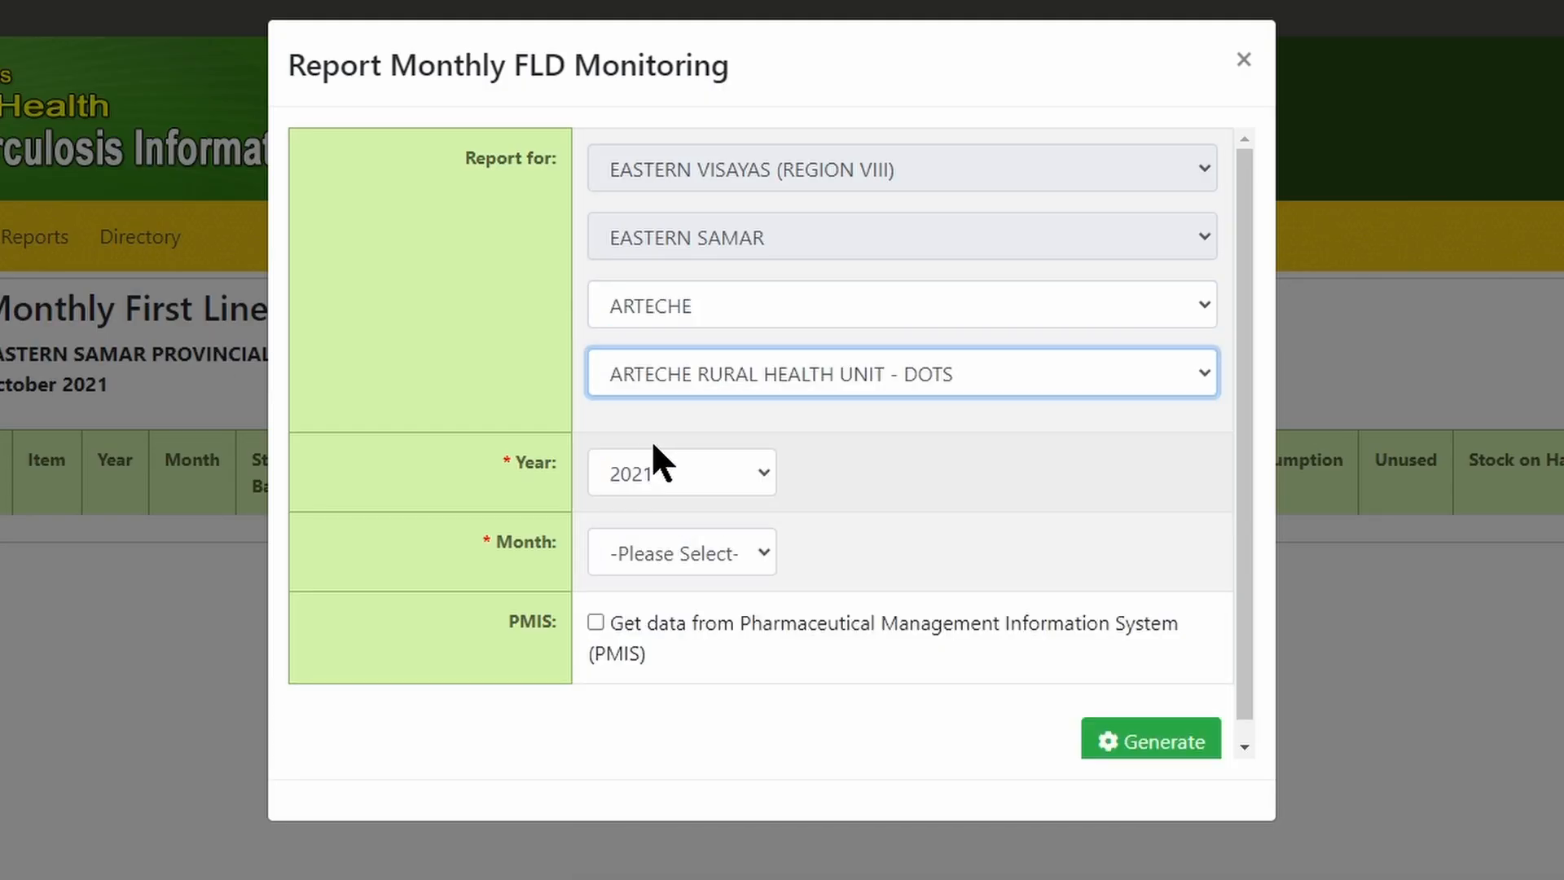
pyautogui.click(565, 389)
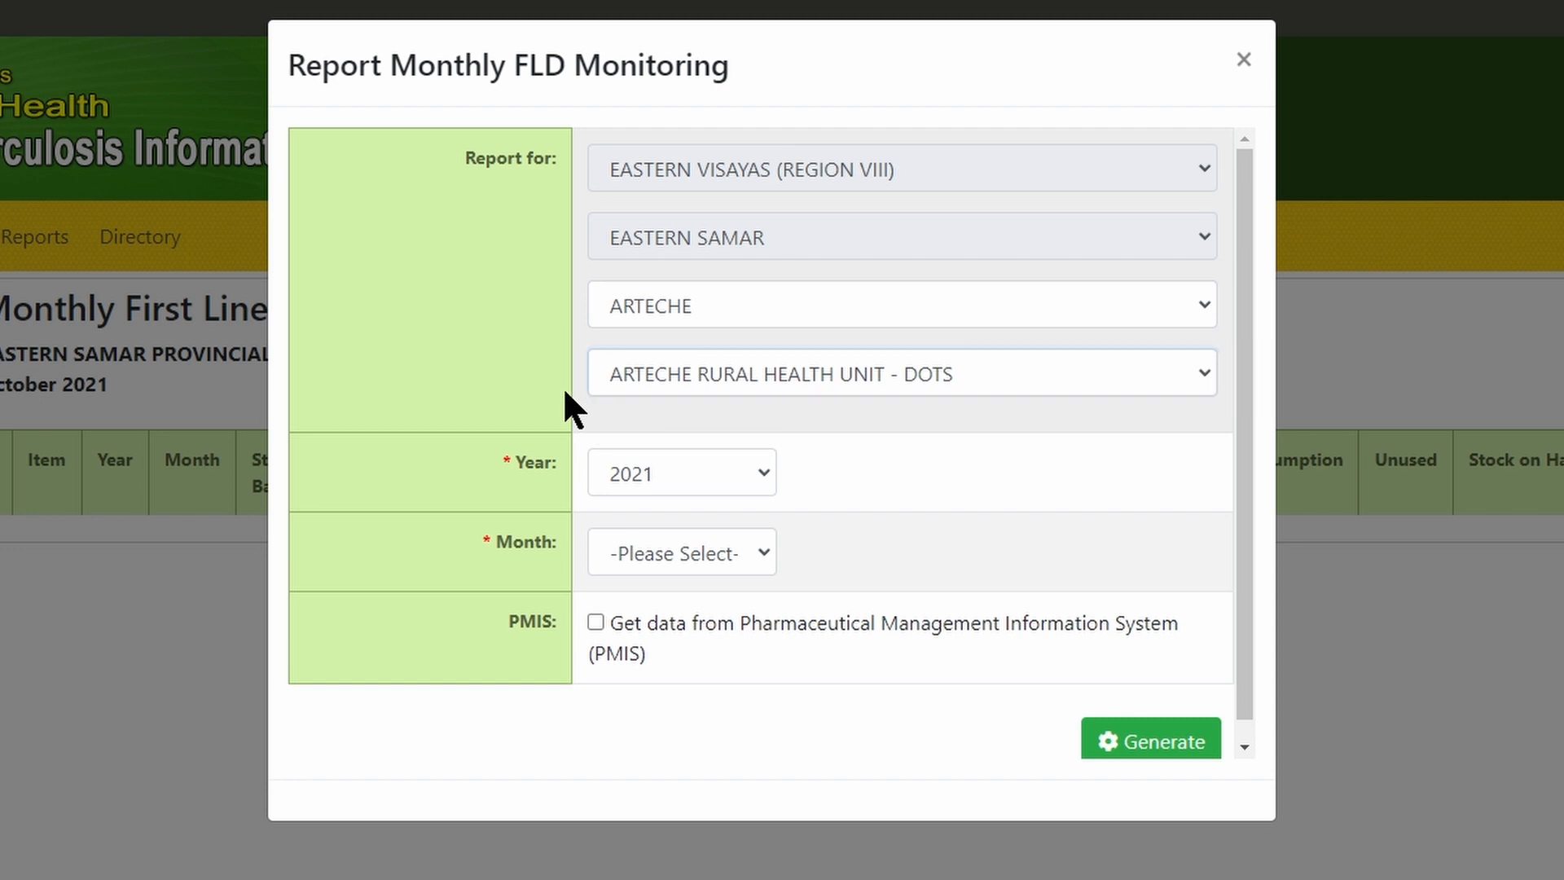
# - Set the report month to November and generate the 2021 monitoring form
pyautogui.click(694, 554)
pyautogui.click(523, 559)
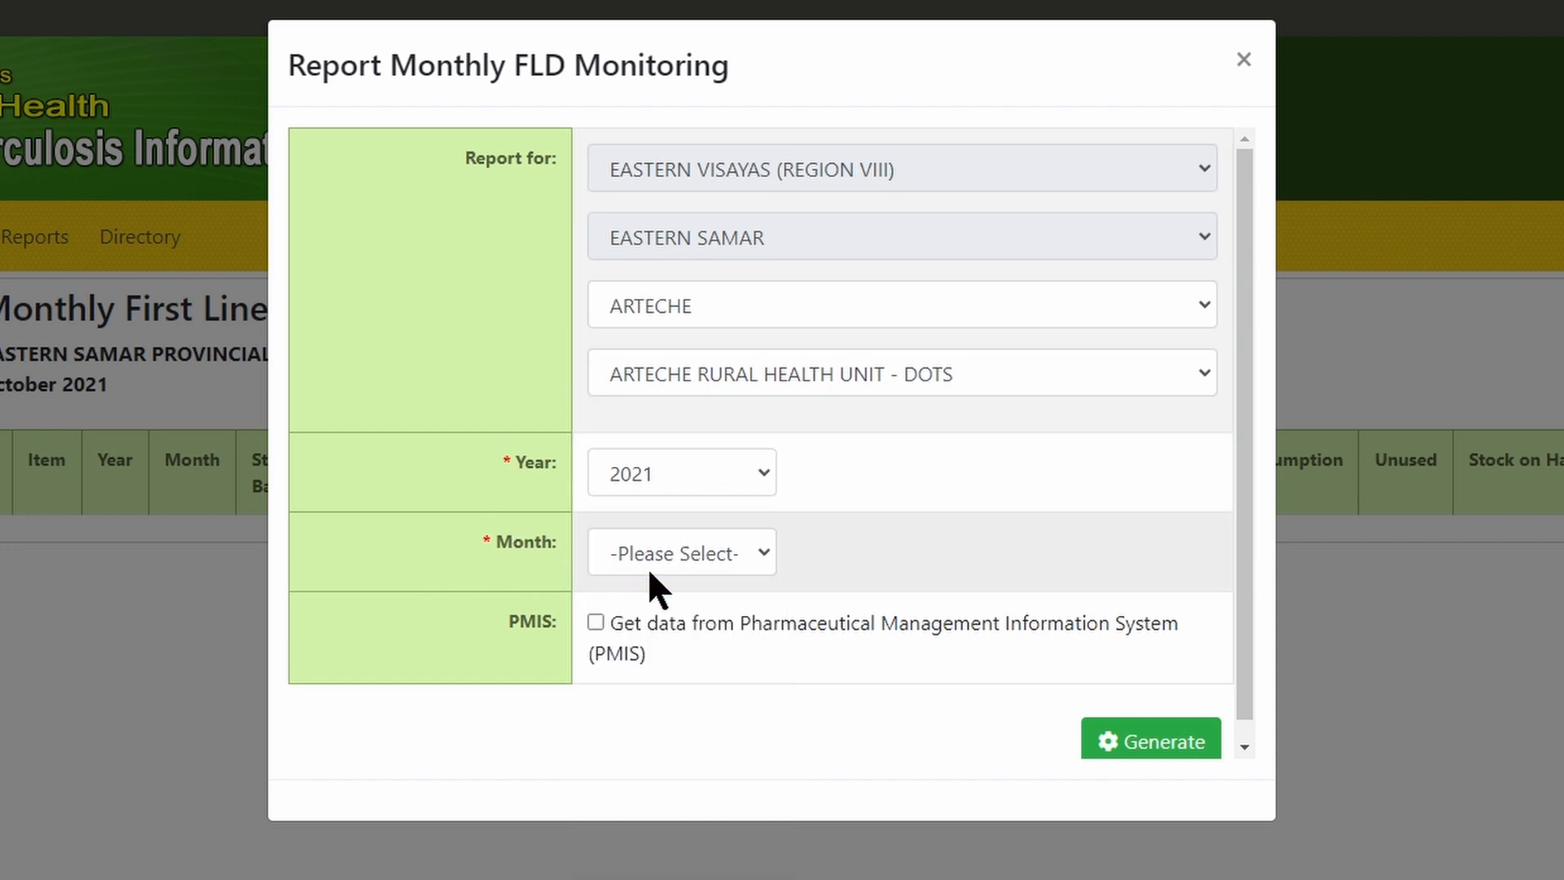
pyautogui.click(702, 552)
pyautogui.click(651, 877)
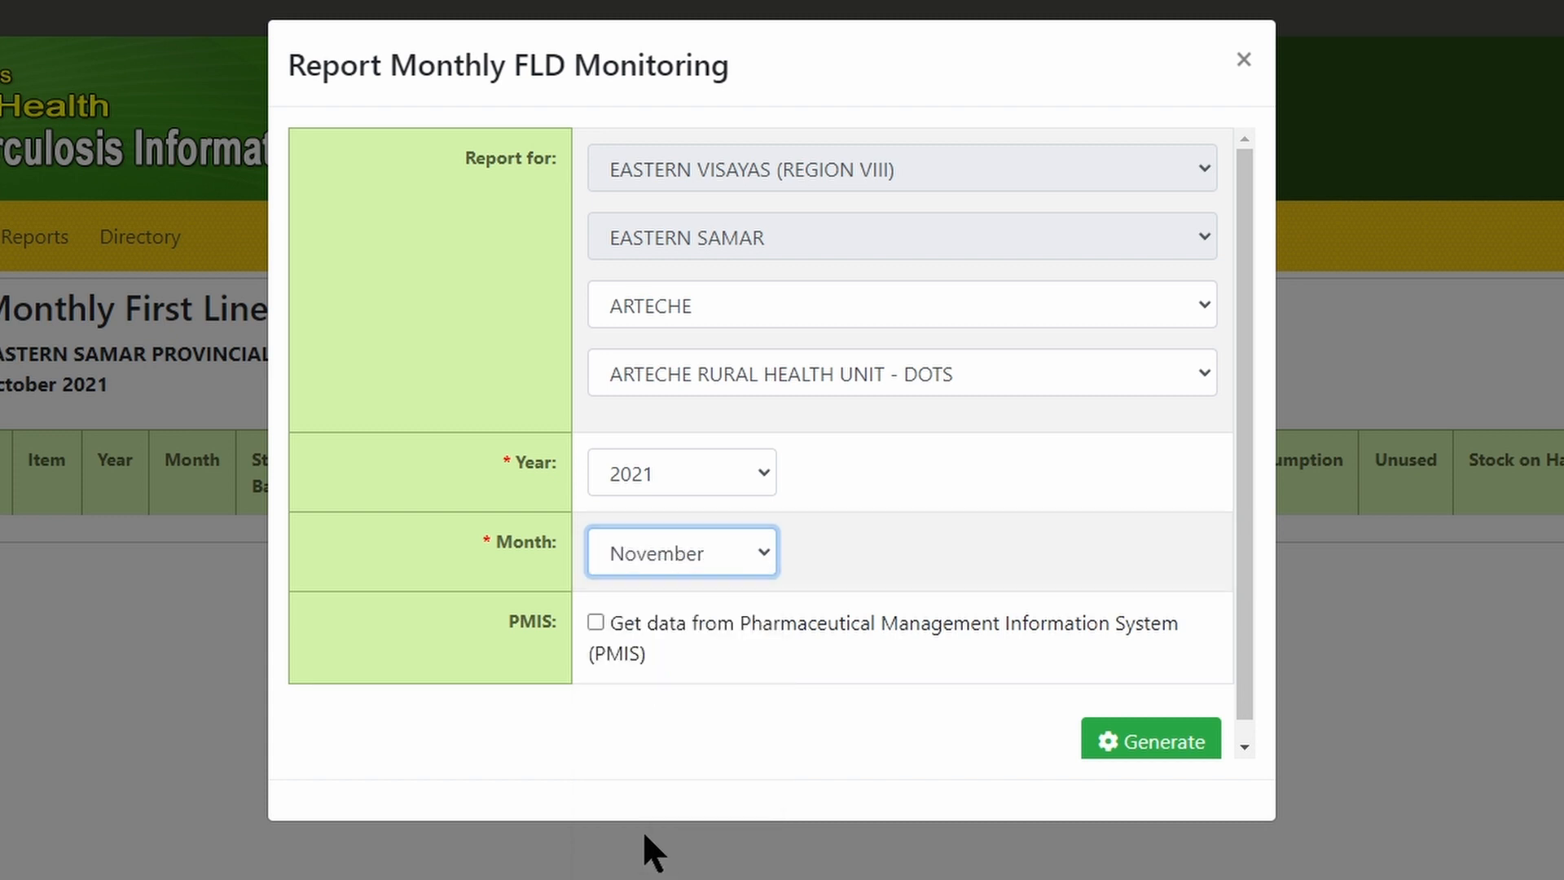
pyautogui.click(705, 721)
pyautogui.scroll(-1, 946, 558)
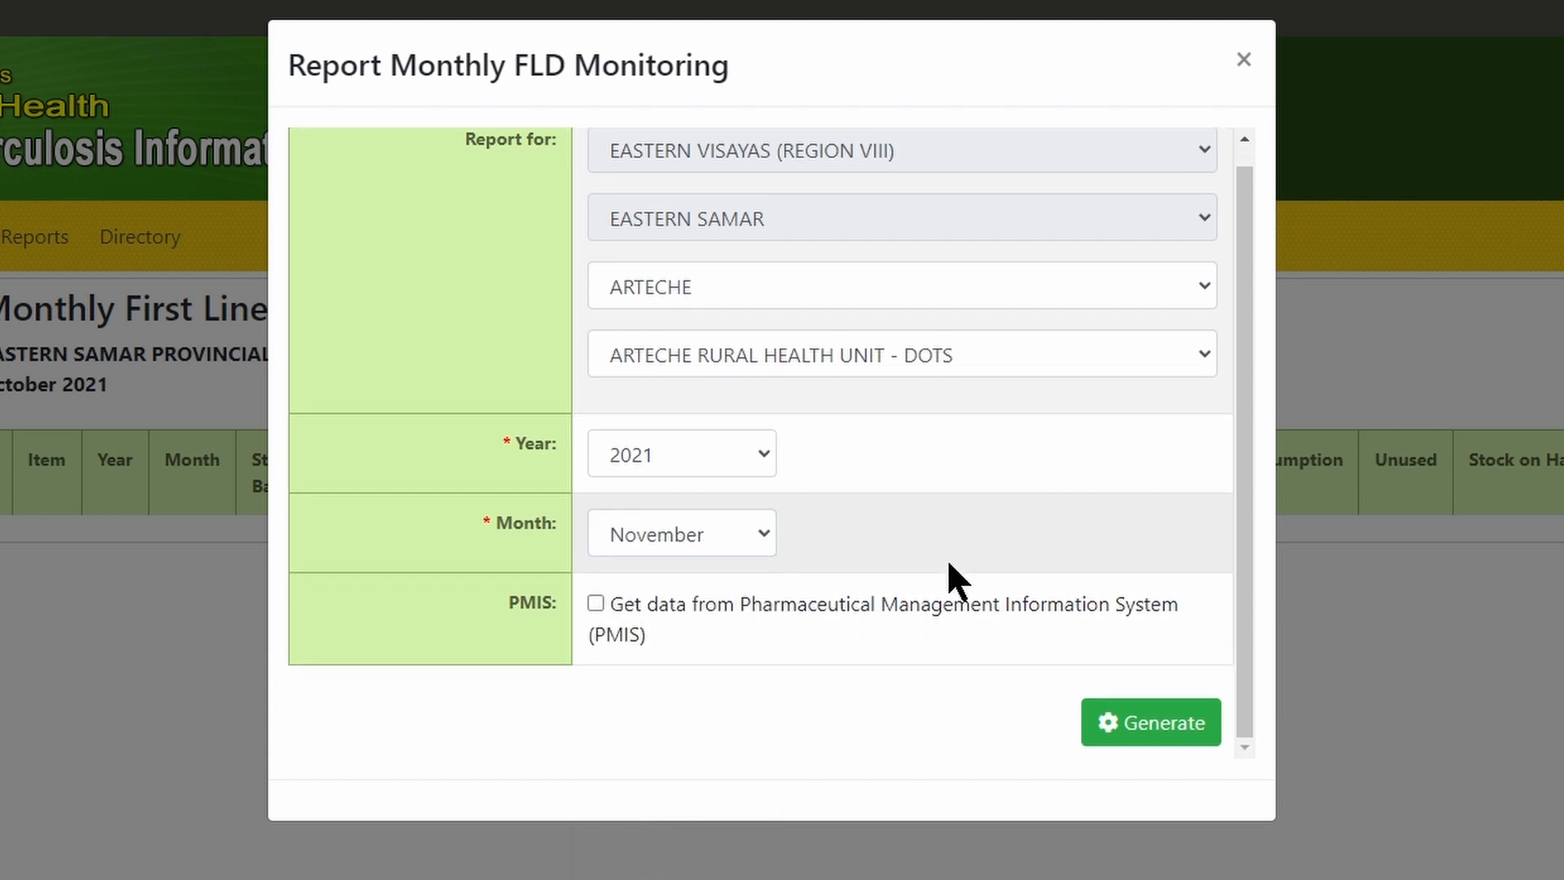
pyautogui.click(1125, 717)
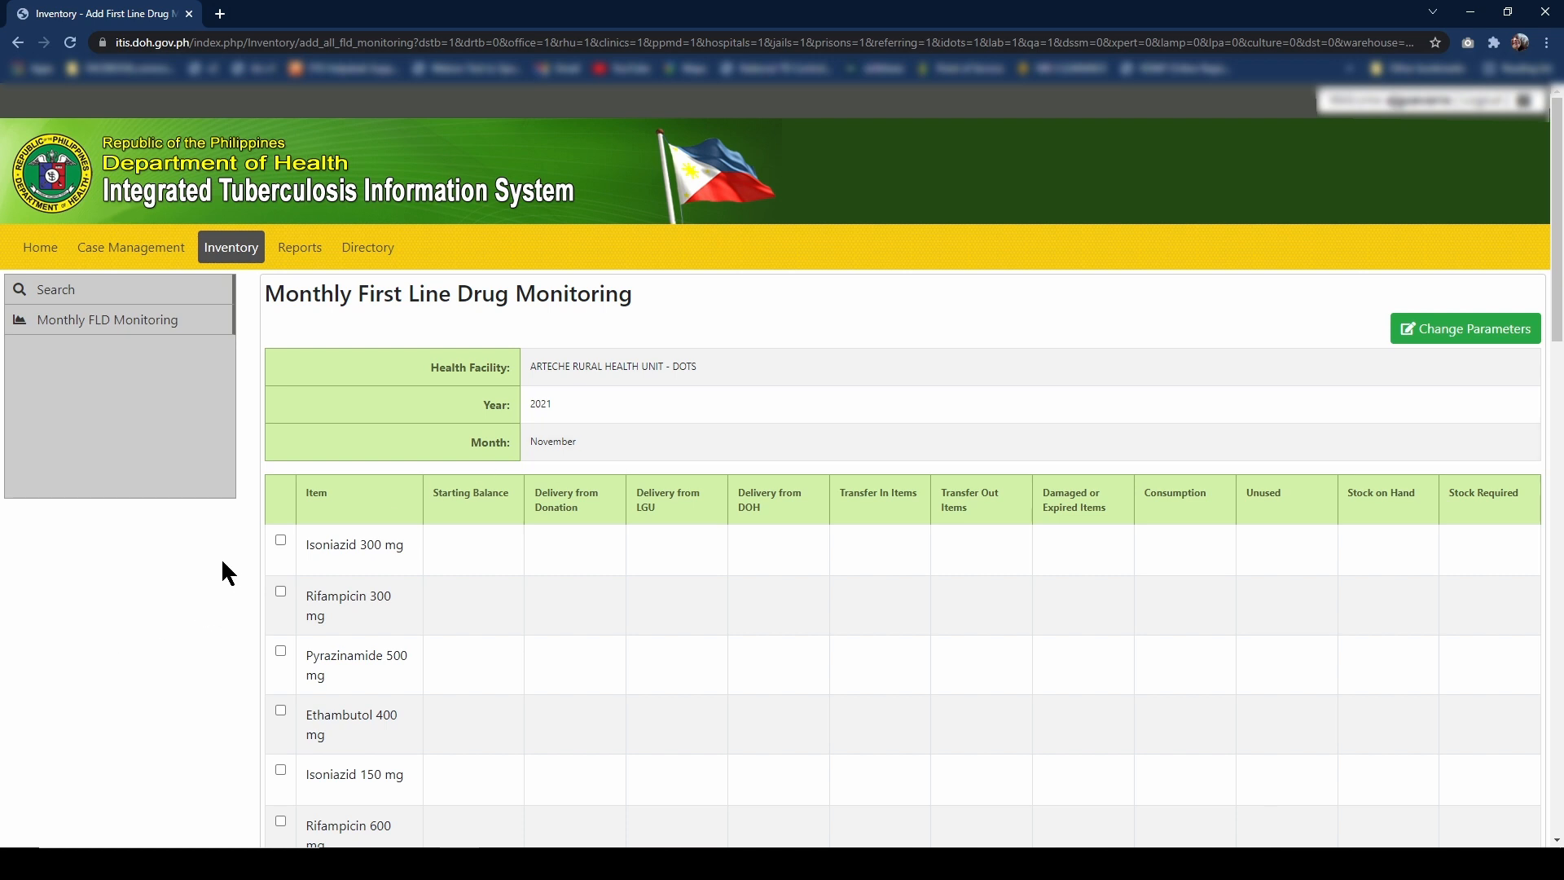
# - View the form for changing the report's parameters and close it without editing
pyautogui.moveTo(1558, 159)
pyautogui.mouseDown()
pyautogui.moveTo(1561, 651)
pyautogui.moveTo(1560, 152)
pyautogui.mouseUp()
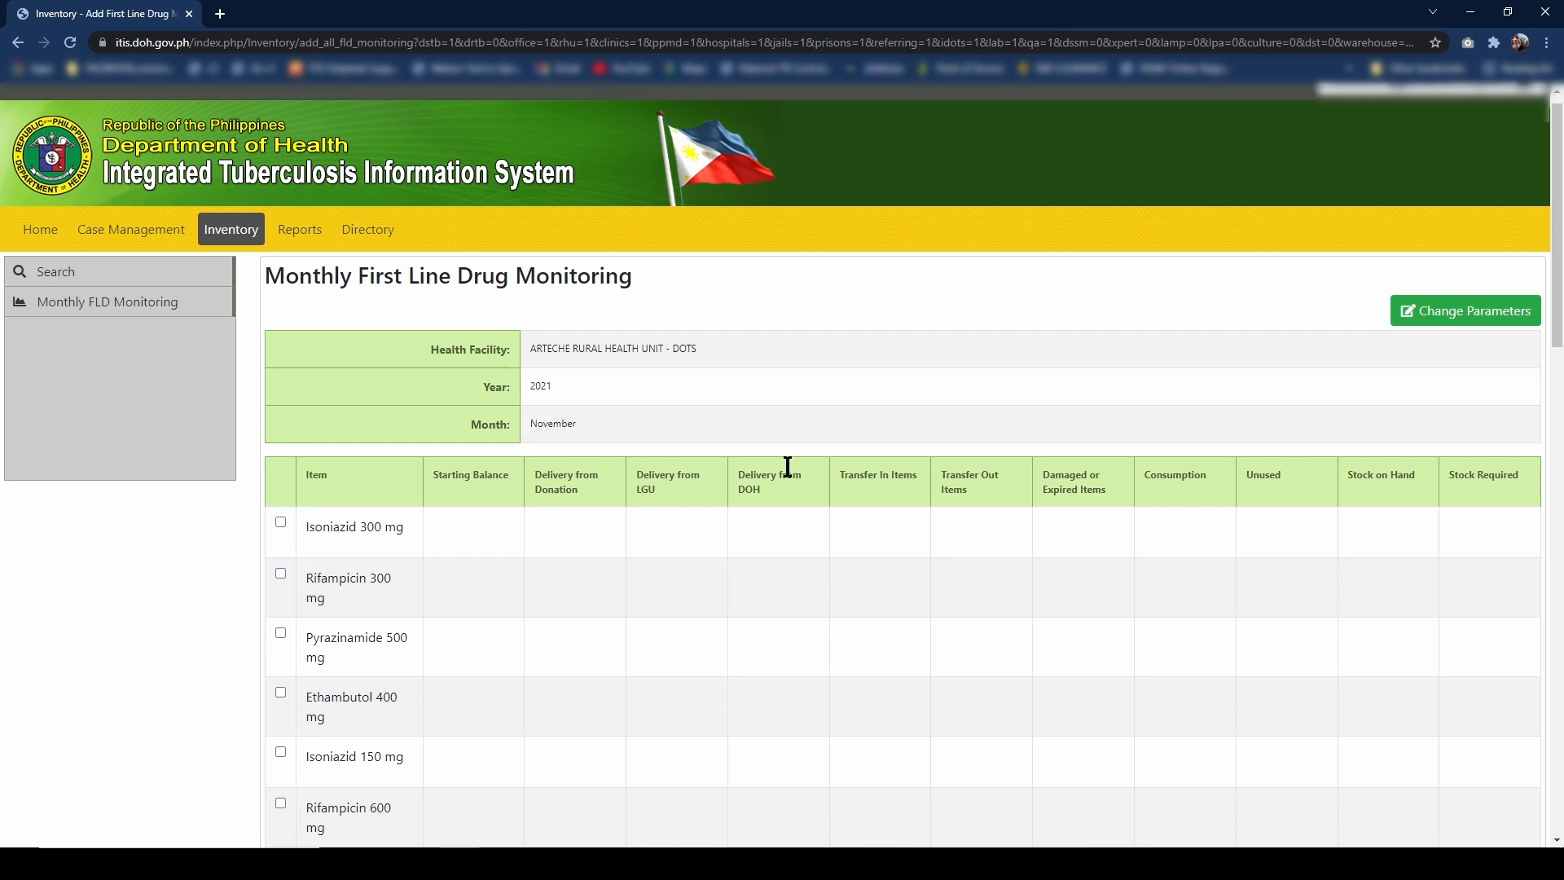
pyautogui.click(1460, 319)
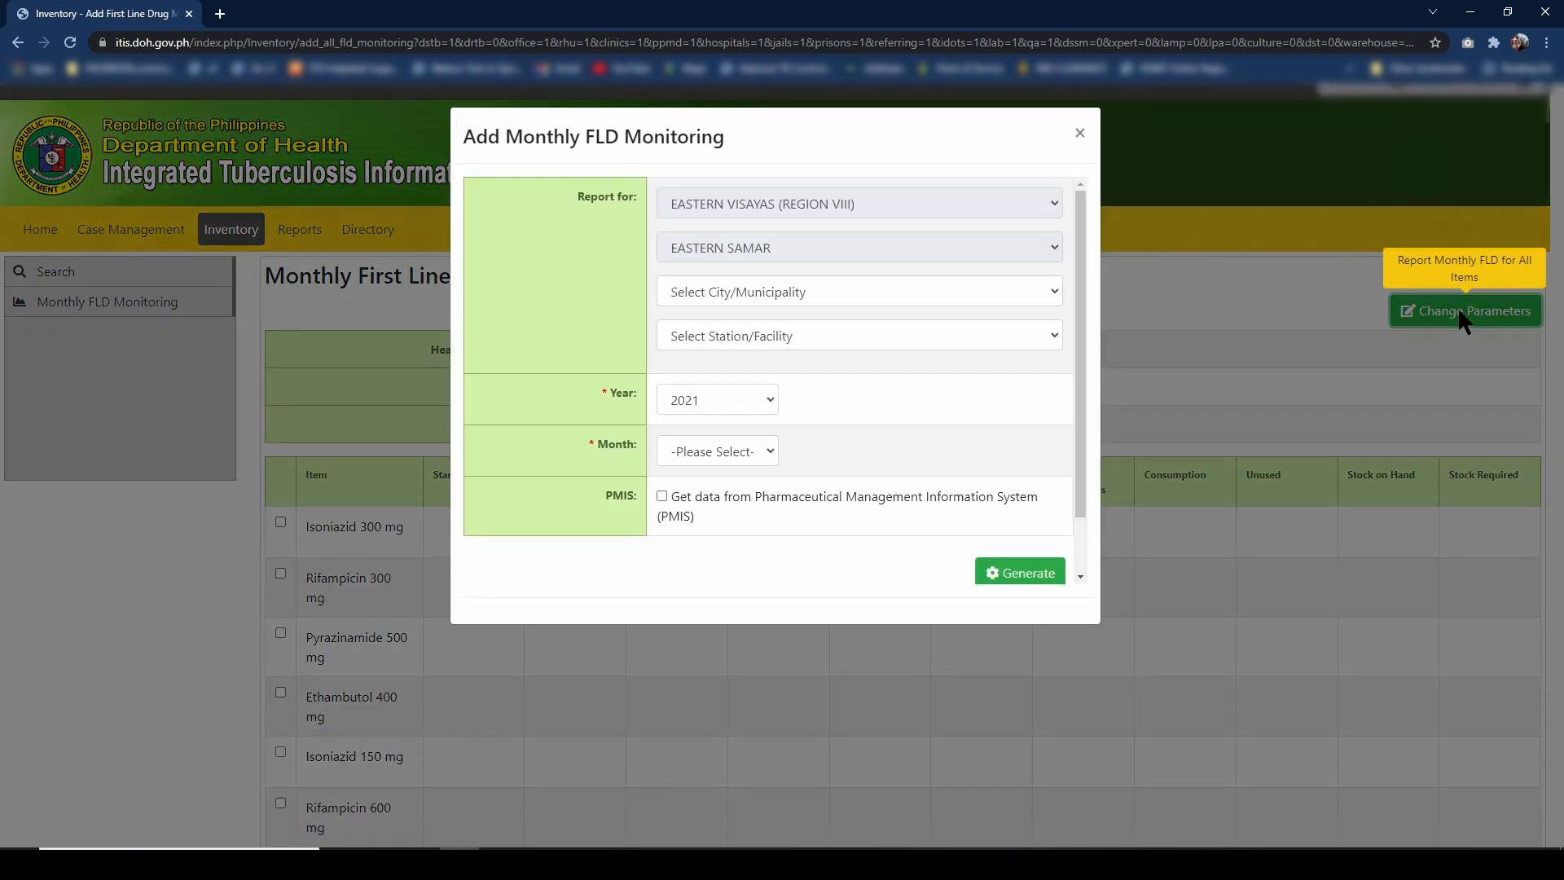
pyautogui.click(1077, 137)
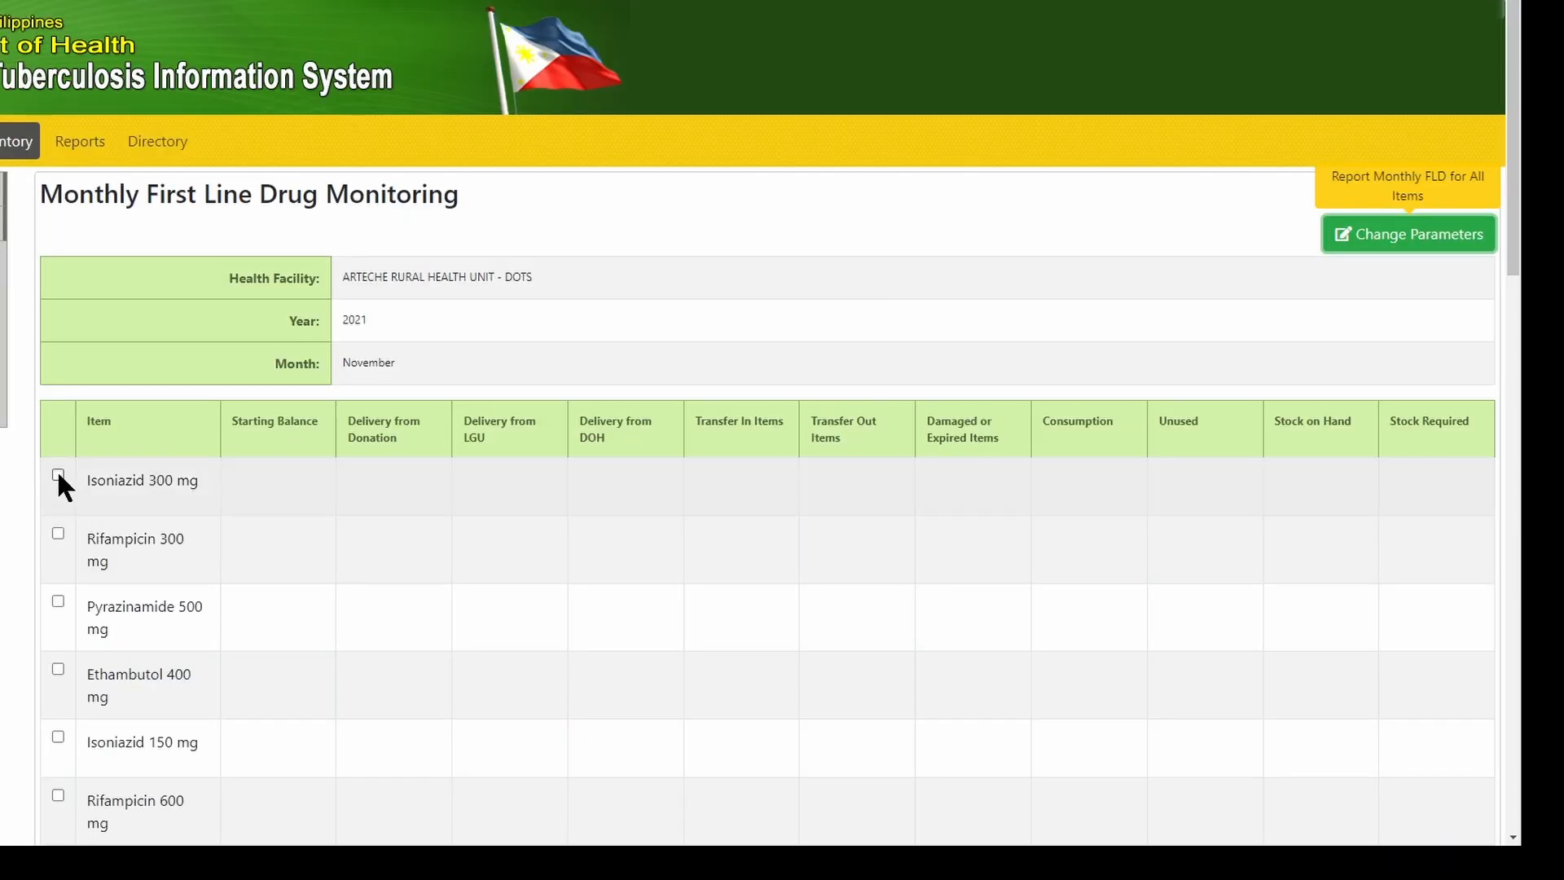
# - Include Isoniazid 300 mg, Rifampicin 300 mg and Pyrazinamide 500 mg in the report
pyautogui.click(57, 472)
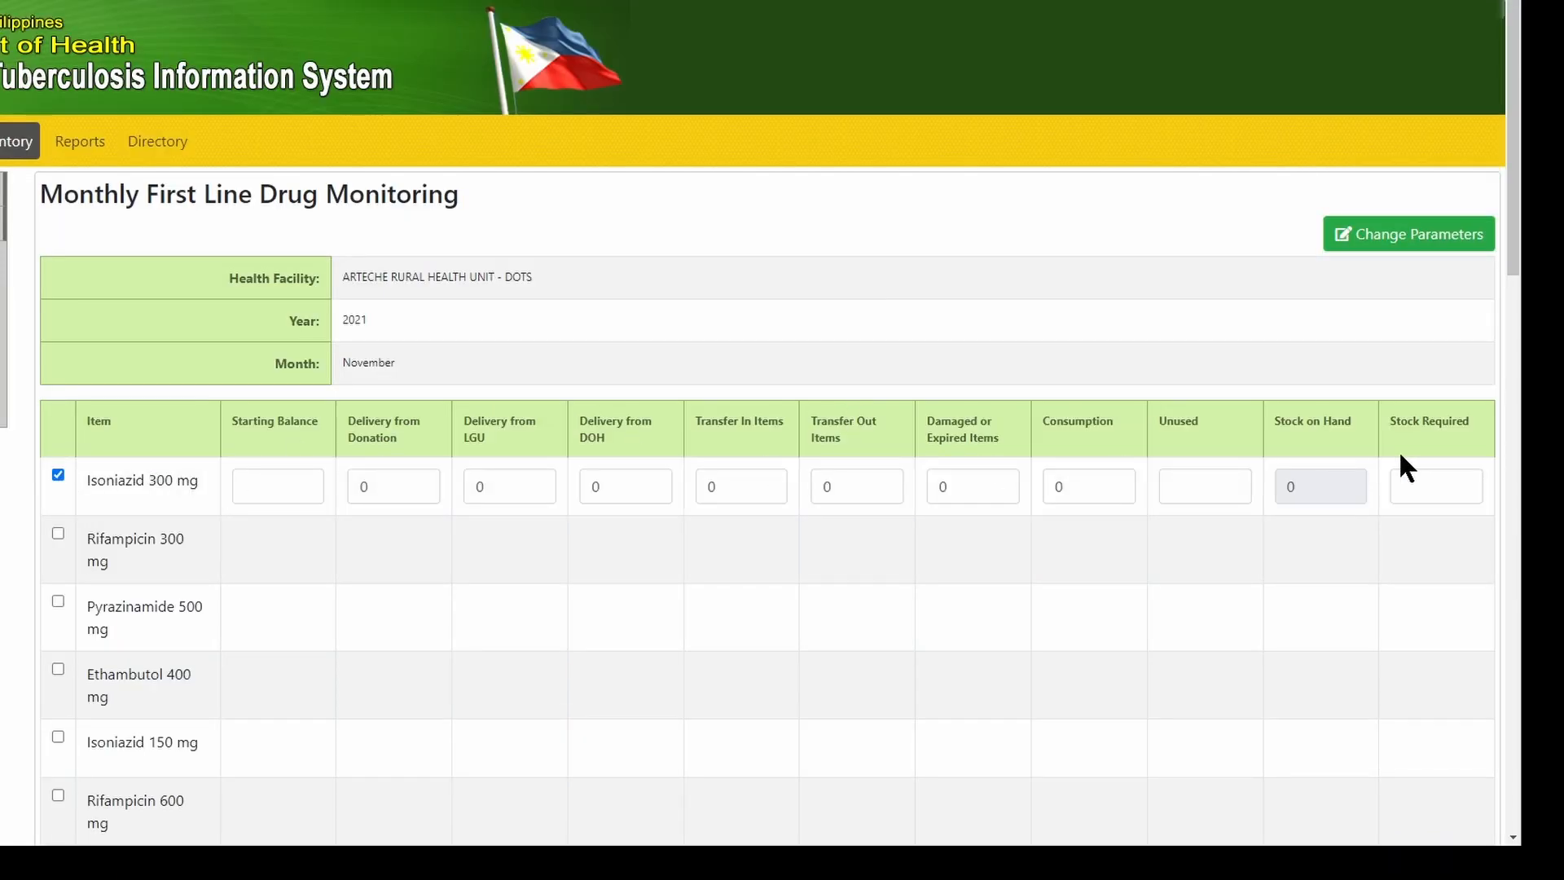
pyautogui.click(57, 534)
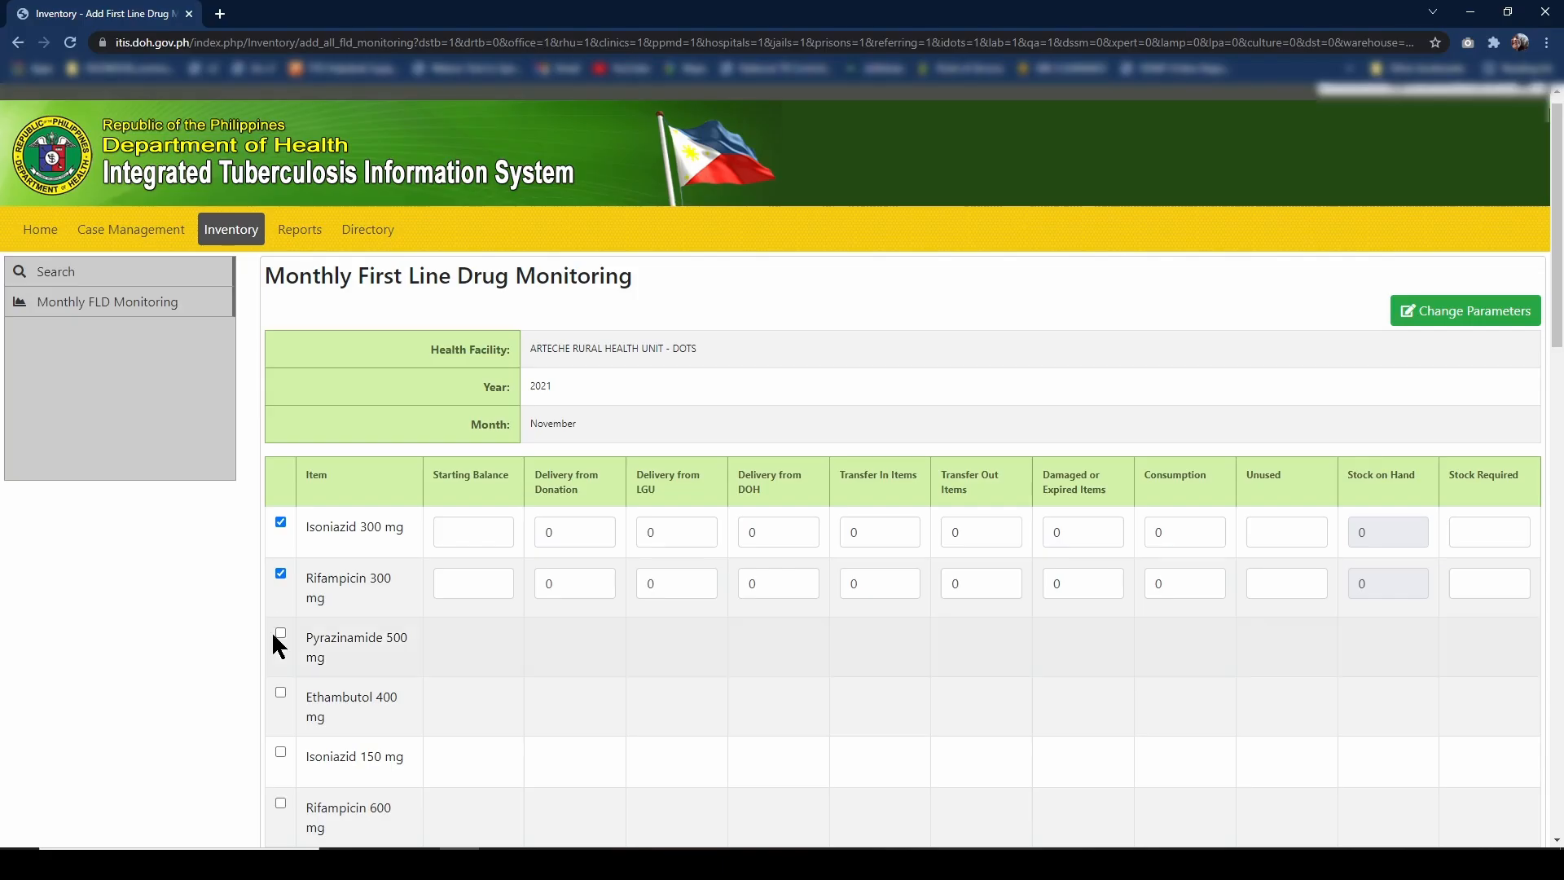
pyautogui.click(58, 600)
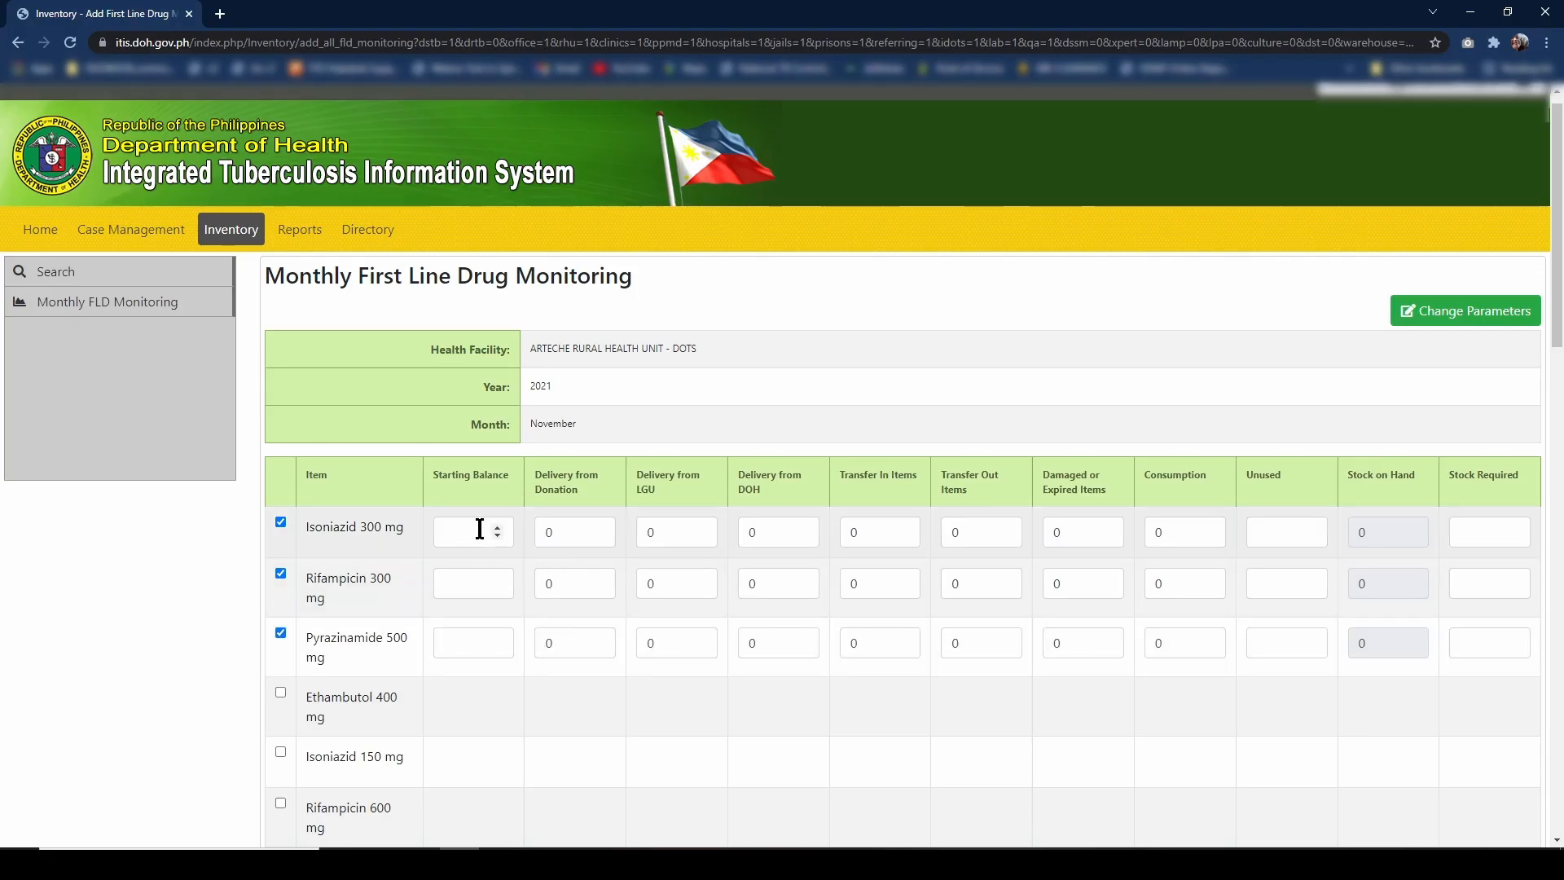
# - For Isoniazid 300 mg, enter a starting balance of 1000 and deliveries of 100 each from donation, LGU and DOH
pyautogui.click(477, 534)
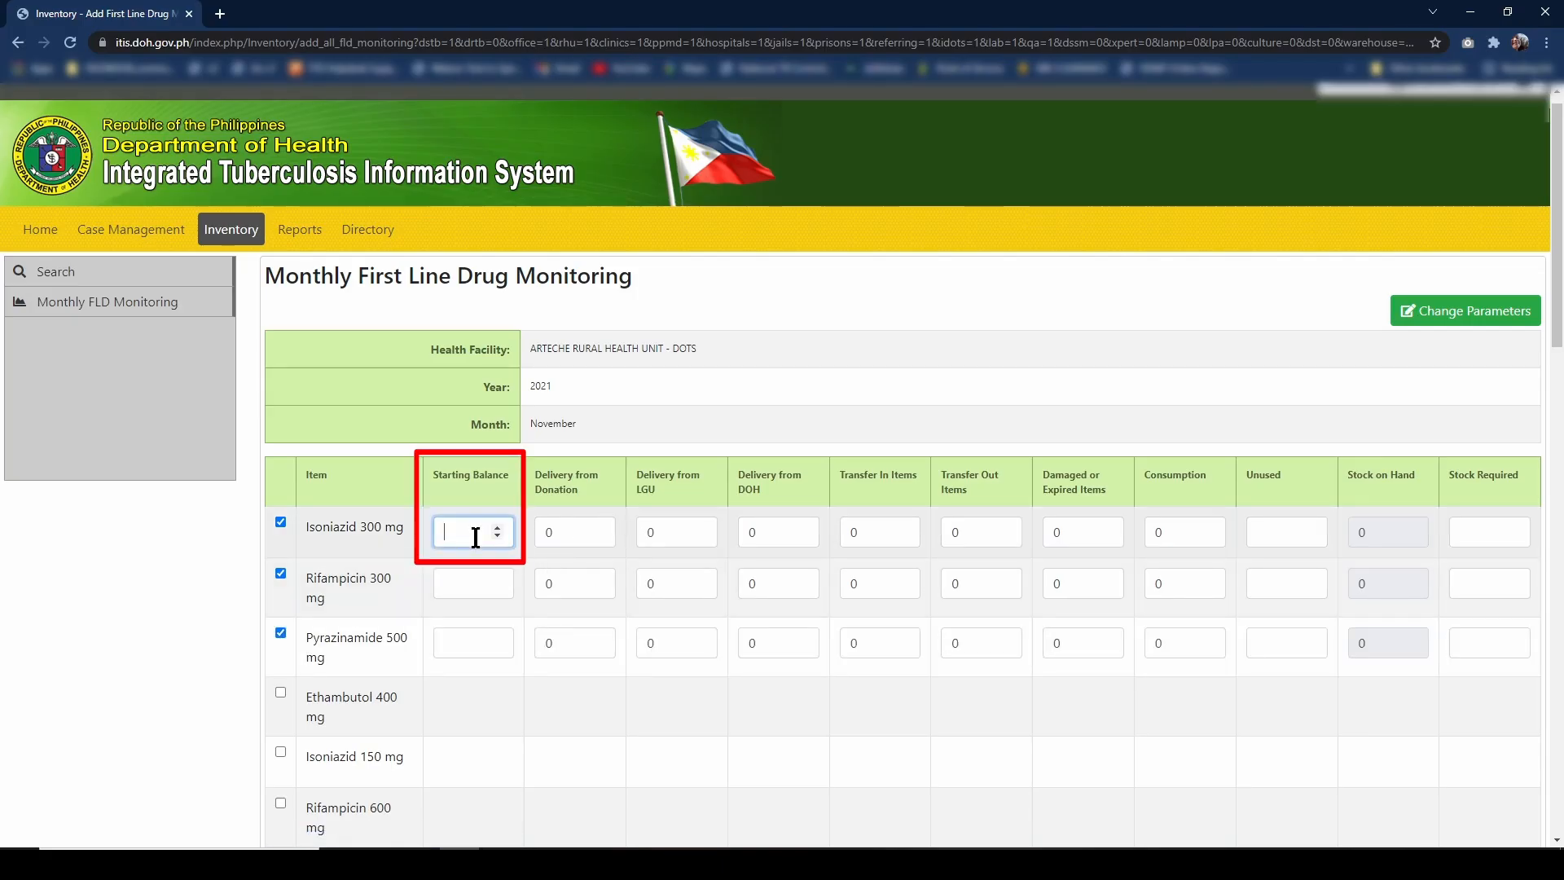
pyautogui.write('1000')
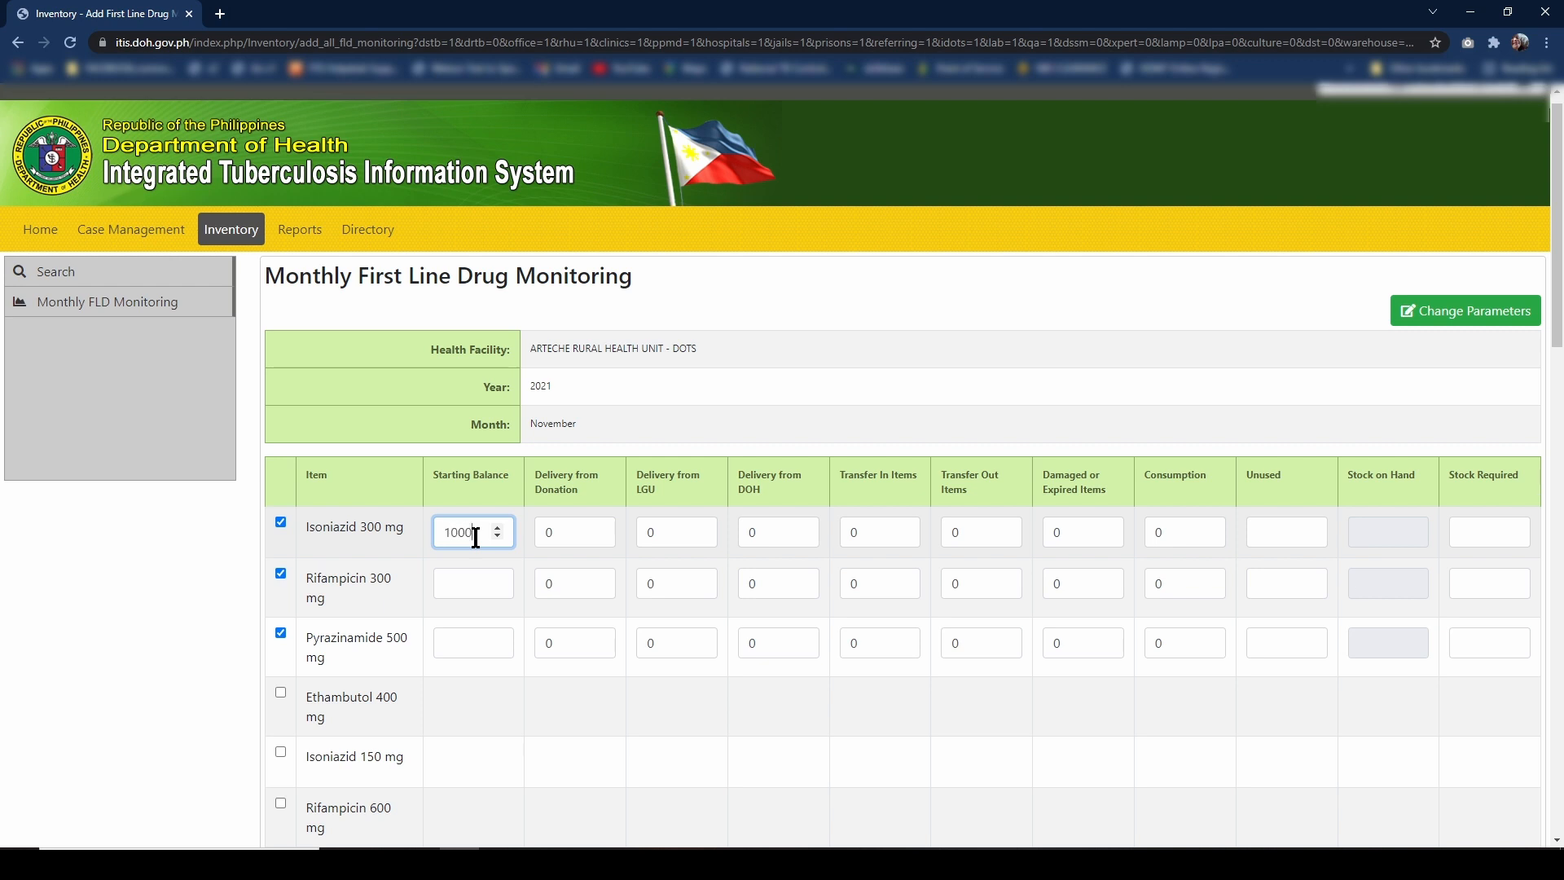
pyautogui.click(575, 533)
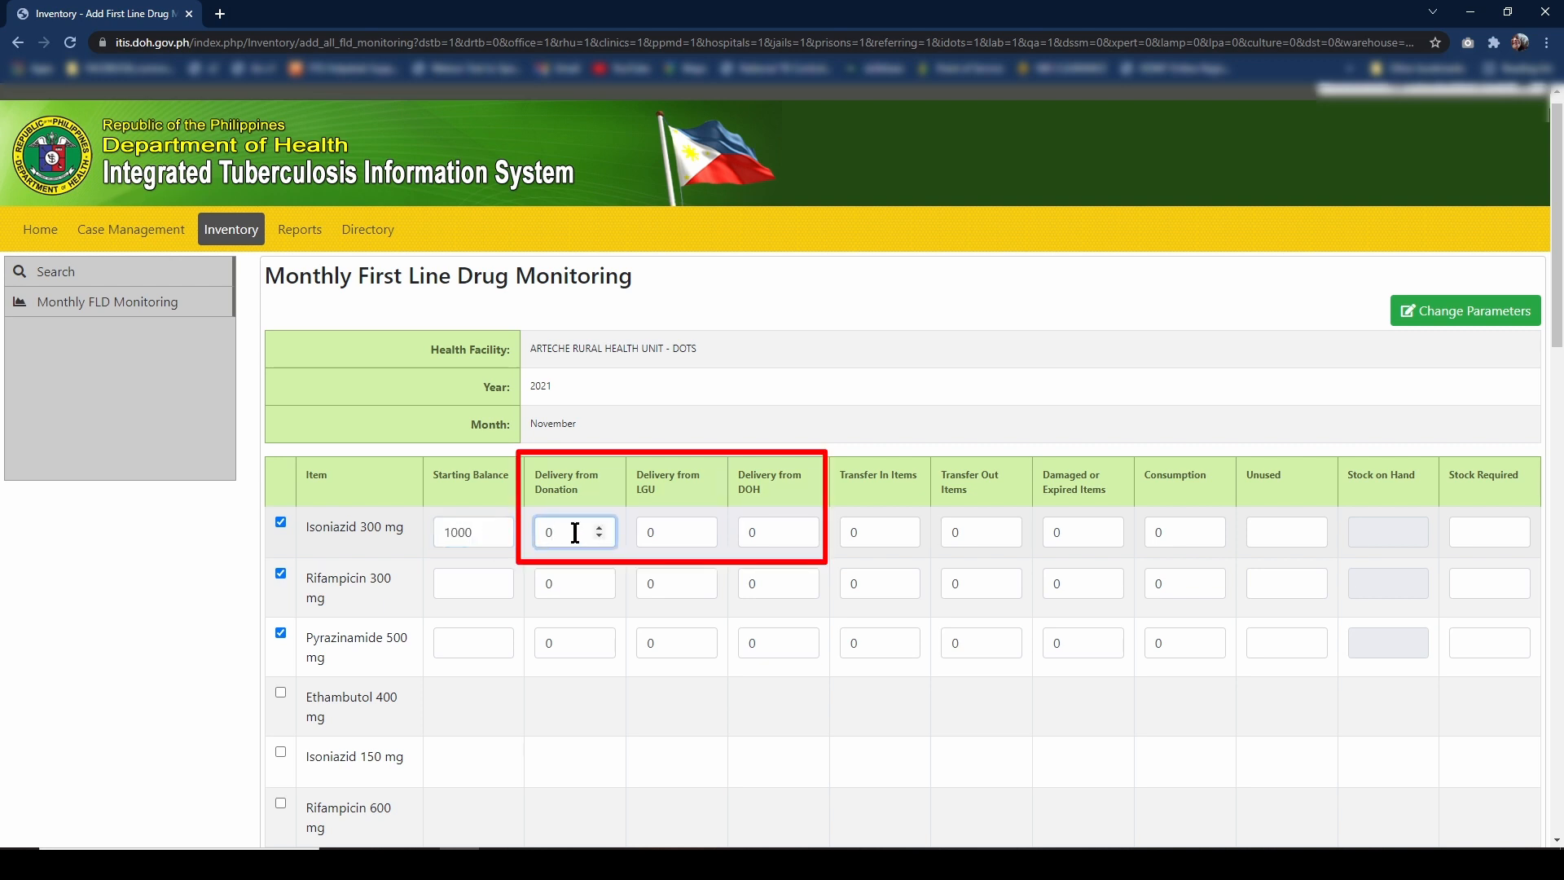
pyautogui.doubleClick(575, 532)
pyautogui.write('100')
pyautogui.doubleClick(685, 531)
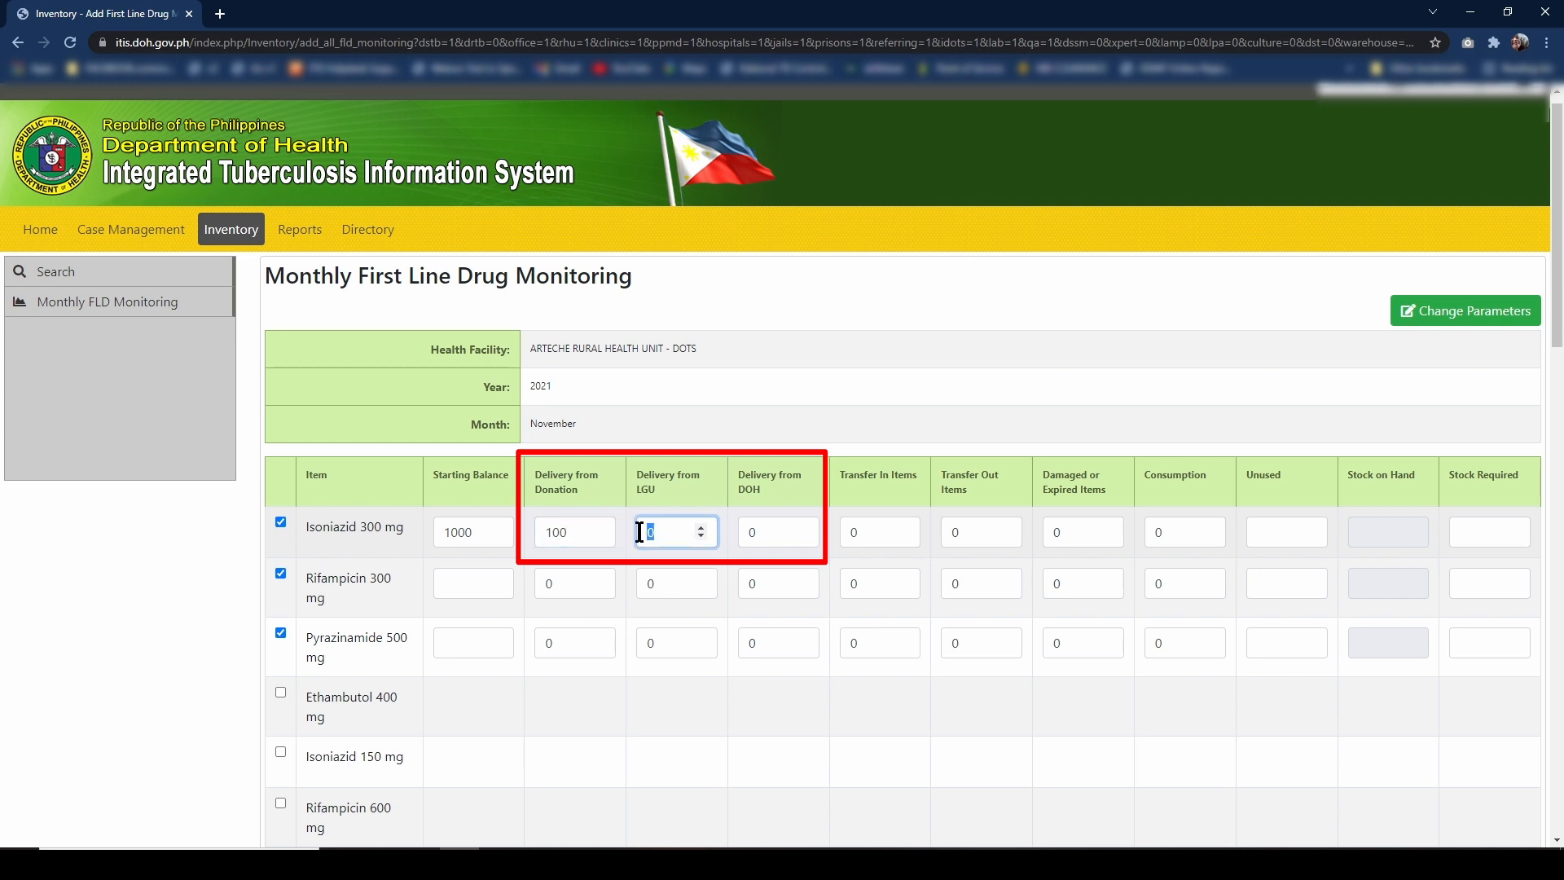
pyautogui.write('100')
pyautogui.doubleClick(784, 530)
pyautogui.write('100')
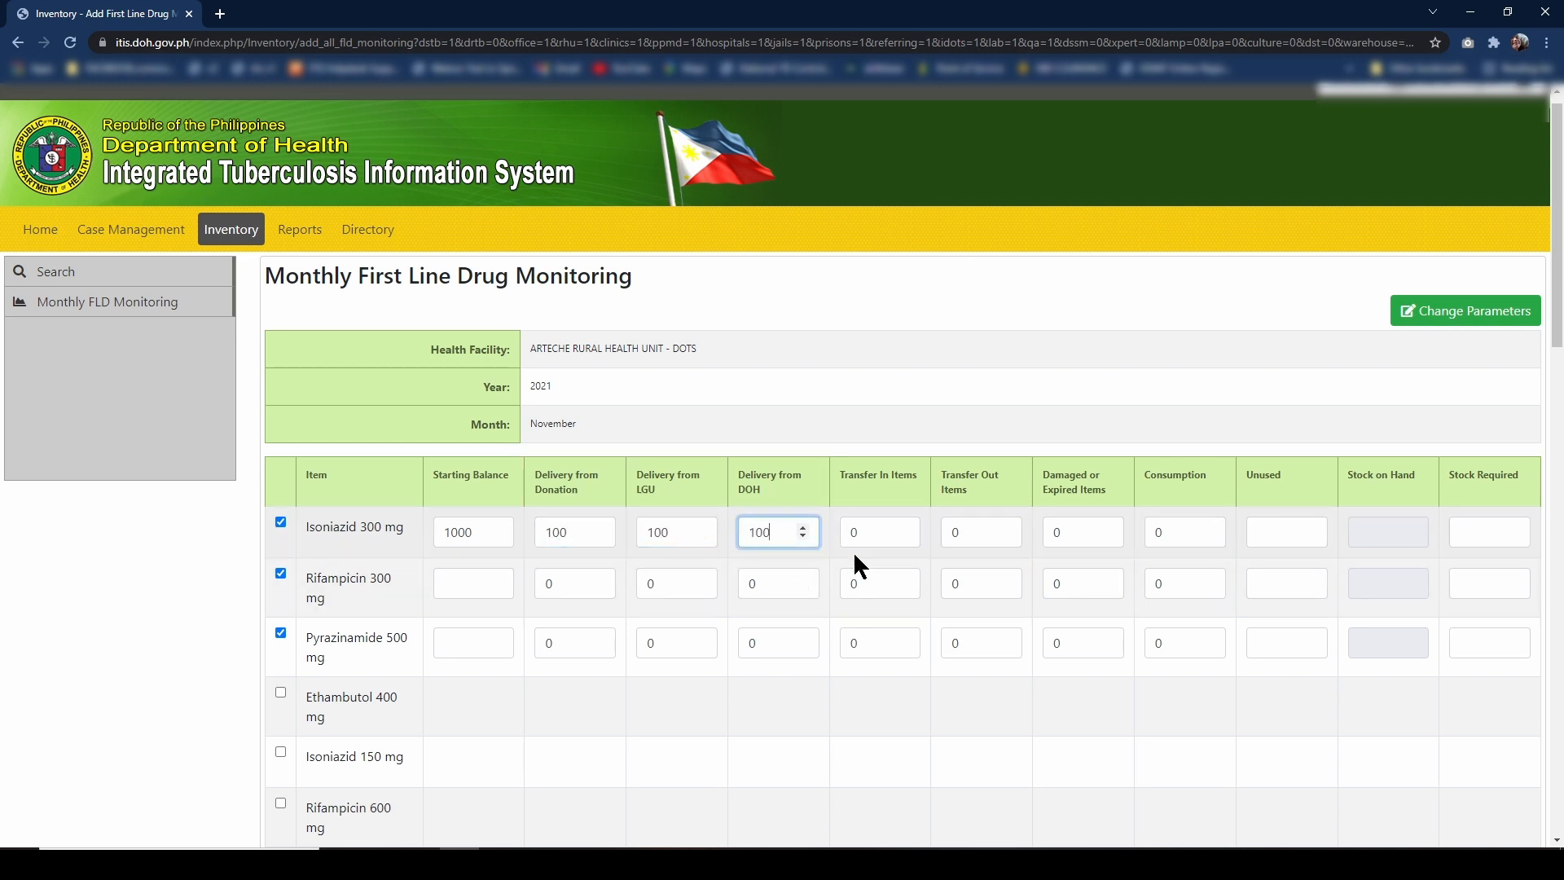
# - Set the transferred-in items for Isoniazid 300 mg to 100
pyautogui.click(870, 536)
pyautogui.doubleClick(871, 536)
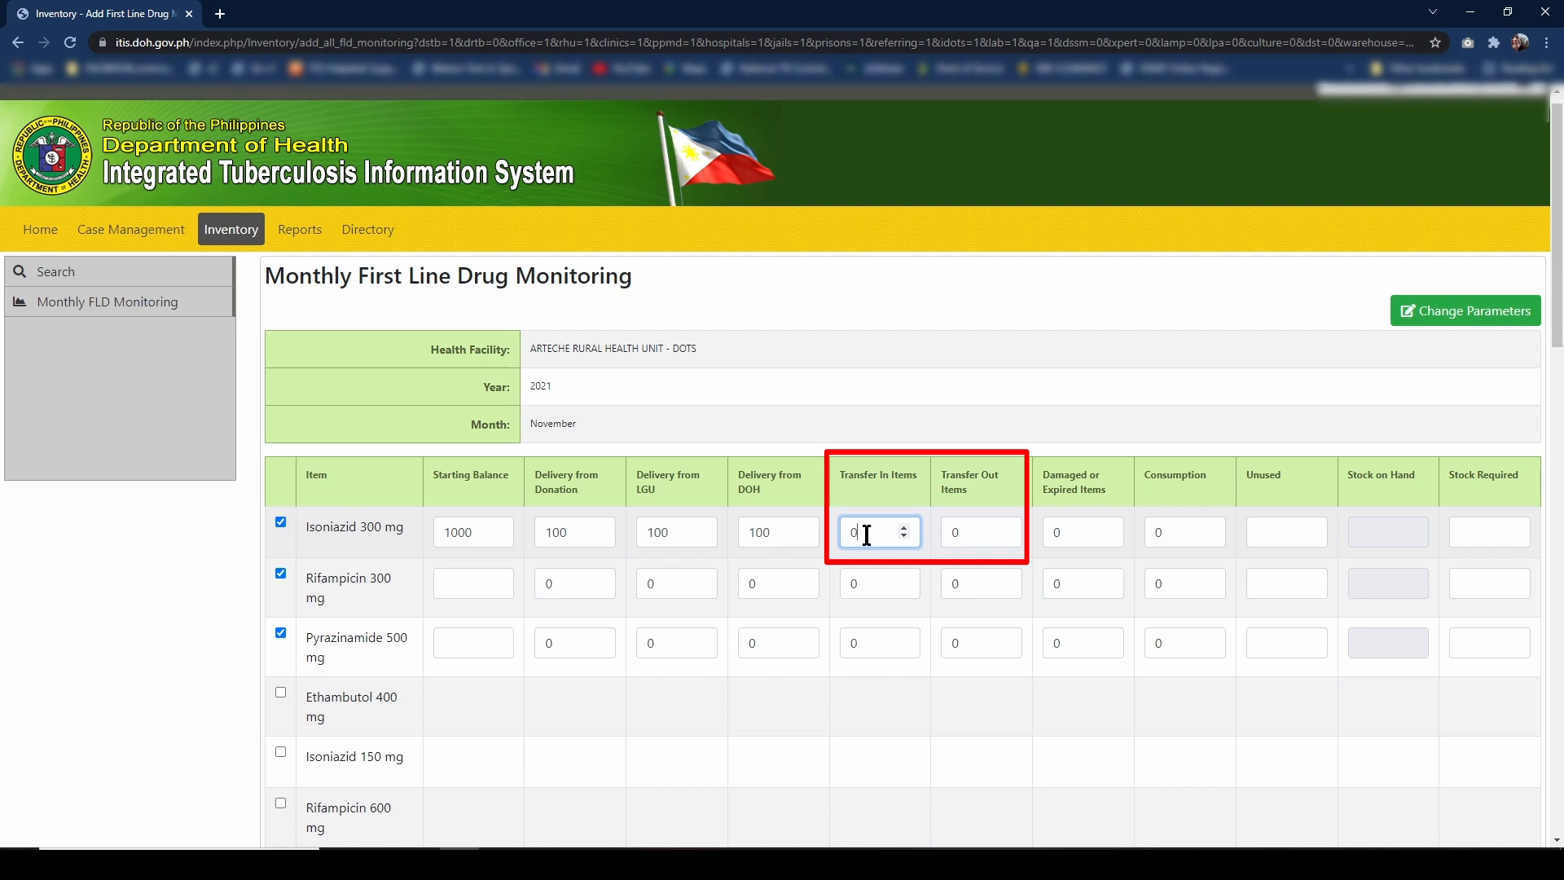
pyautogui.write('1000')
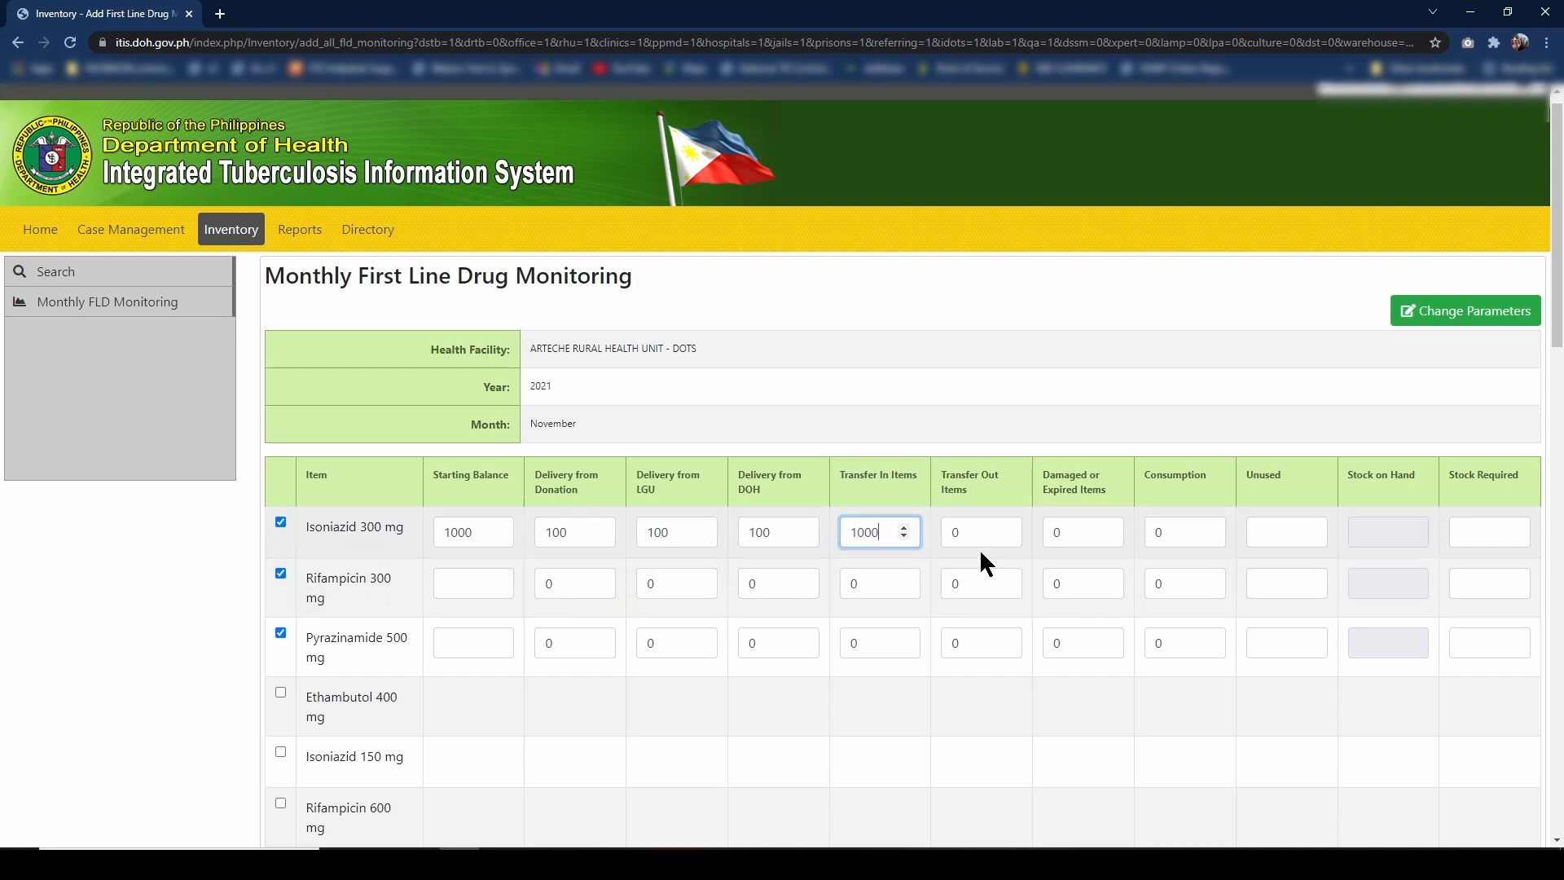
pyautogui.click(979, 532)
pyautogui.click(877, 536)
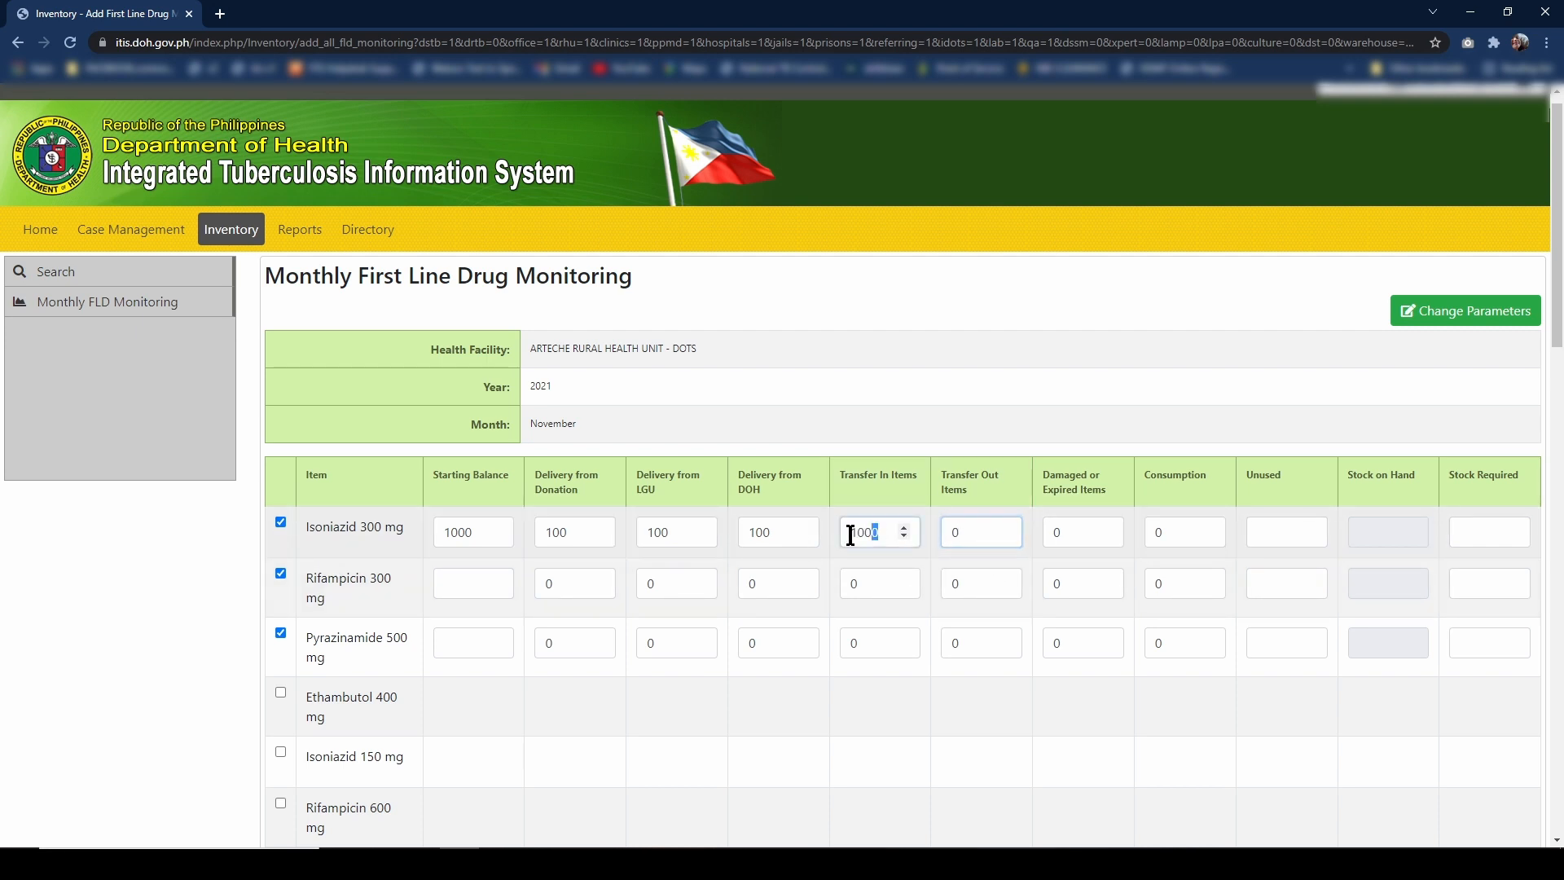
pyautogui.press('BackSpace')
pyautogui.click(975, 530)
# - Set Isoniazid 300 mg's damaged or expired items to 100 and its unused quantity to 0
pyautogui.doubleClick(1079, 531)
pyautogui.write('1')
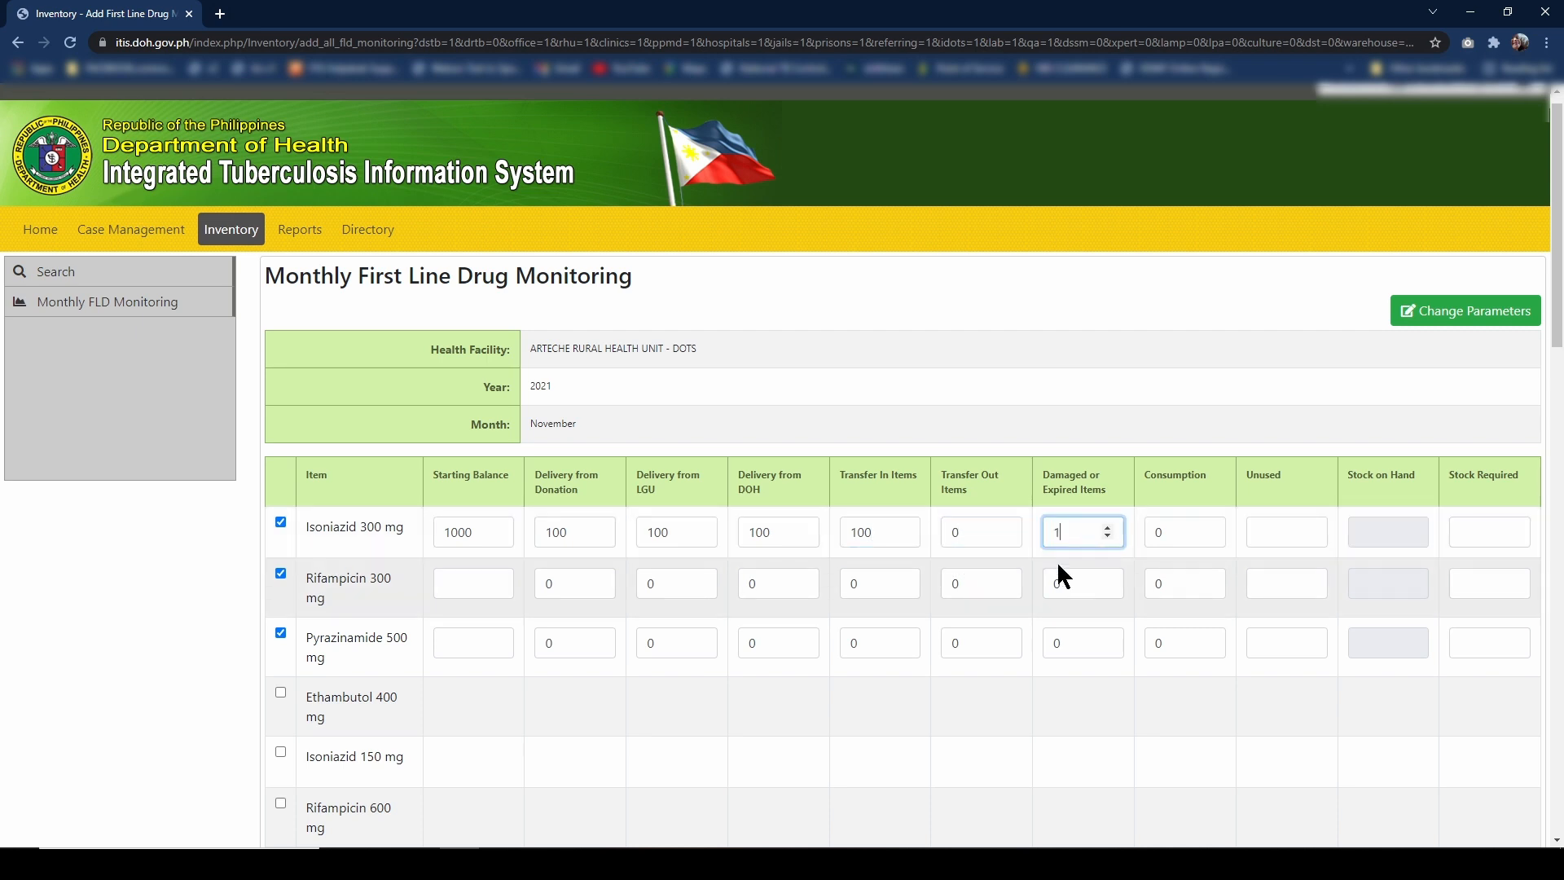
pyautogui.write('00')
pyautogui.press('Tab')
pyautogui.press('Tab')
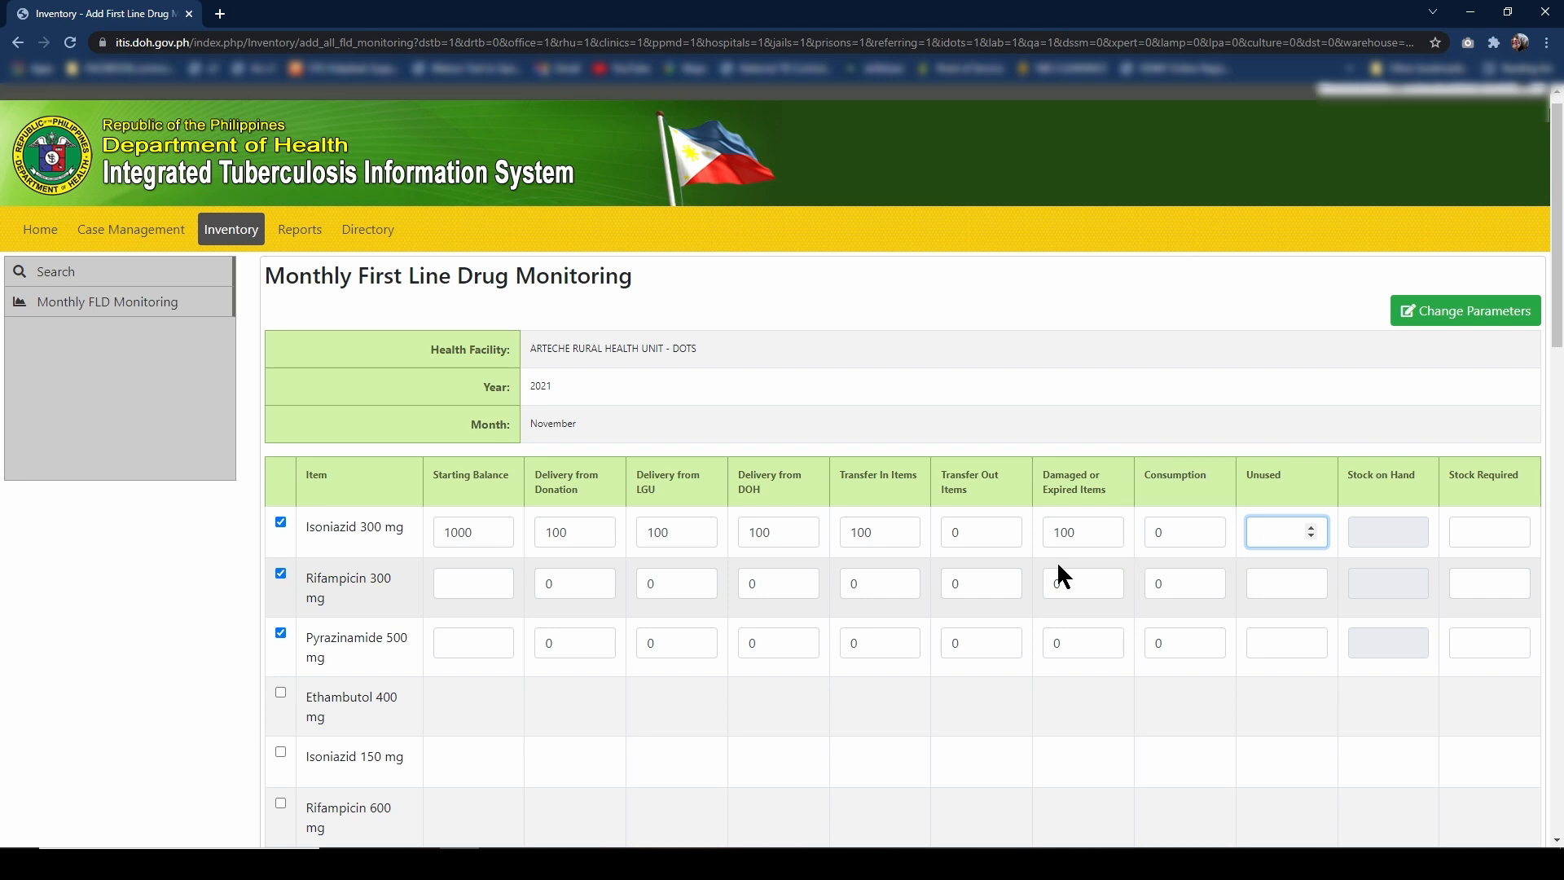
pyautogui.write('0')
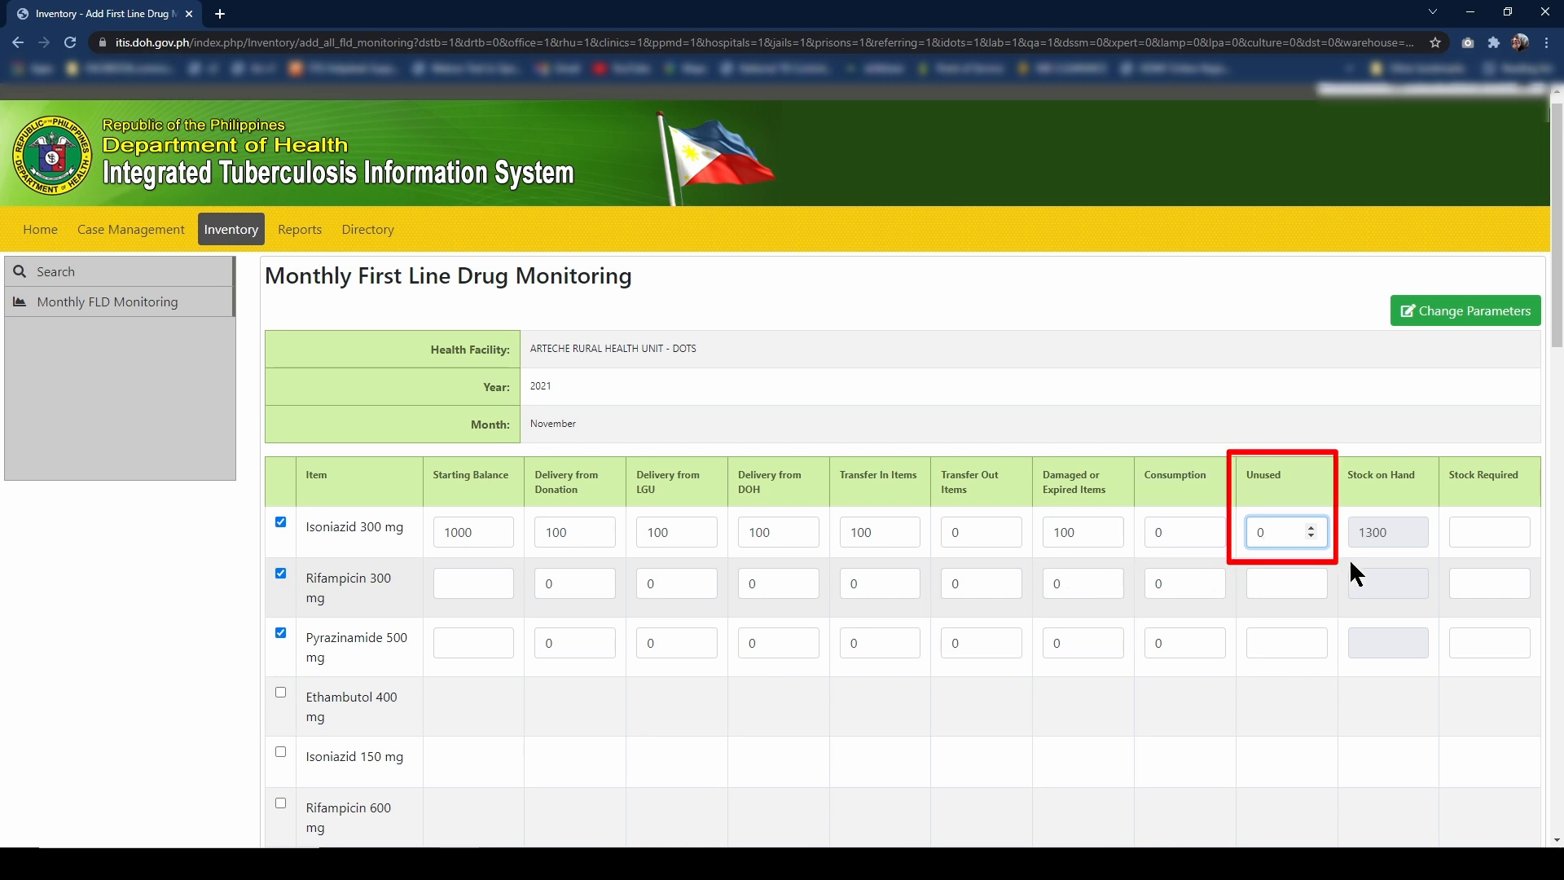
pyautogui.click(1369, 566)
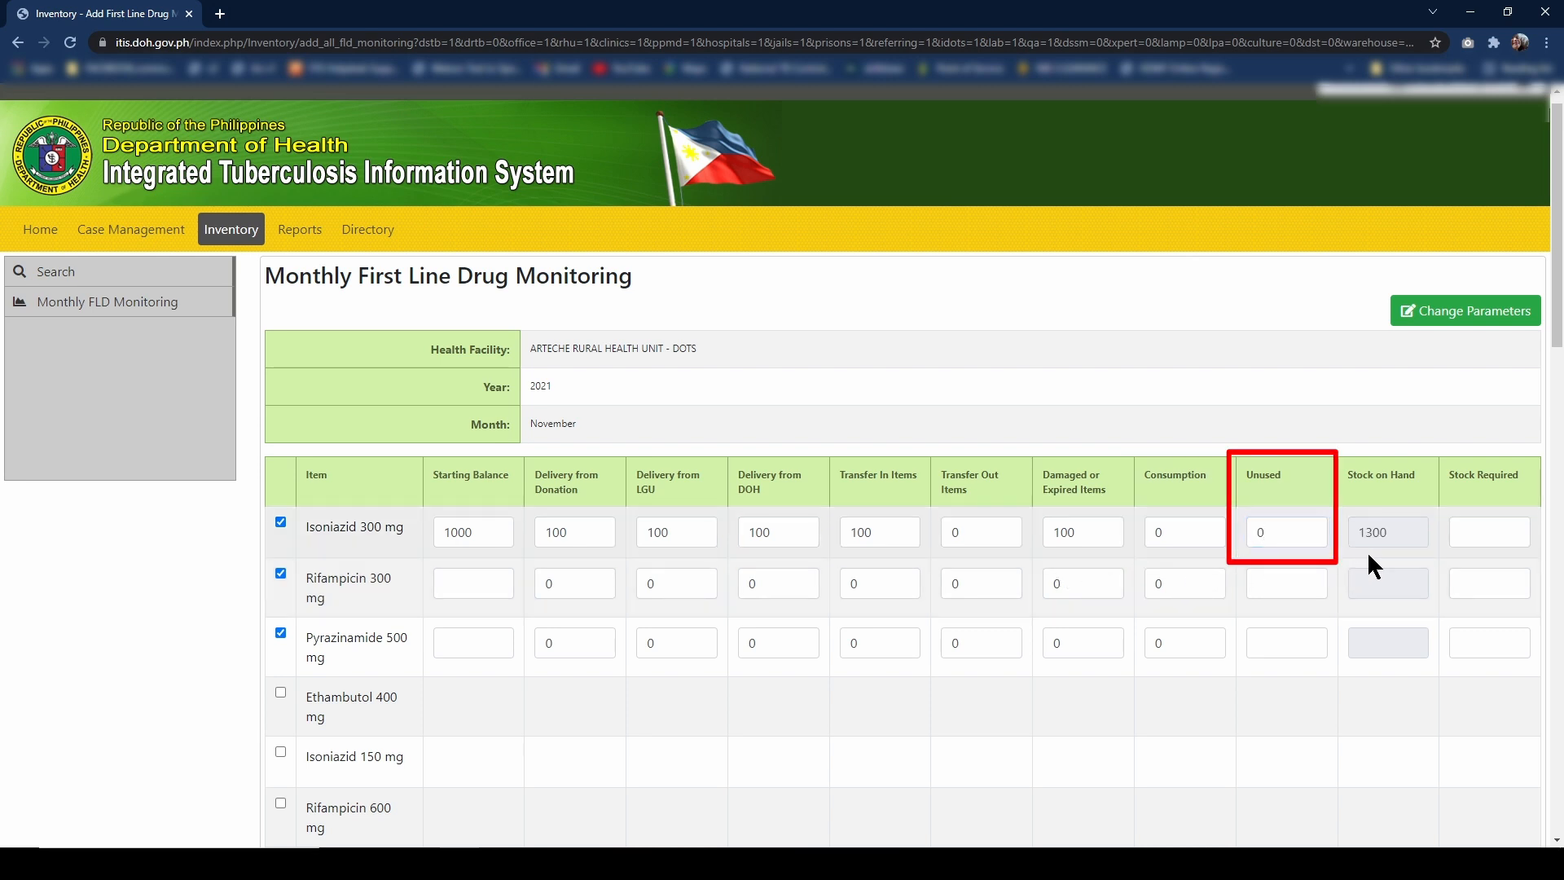
# - Set Isoniazid 300 mg's consumption to 500 and its required stock to 1000
pyautogui.click(1480, 528)
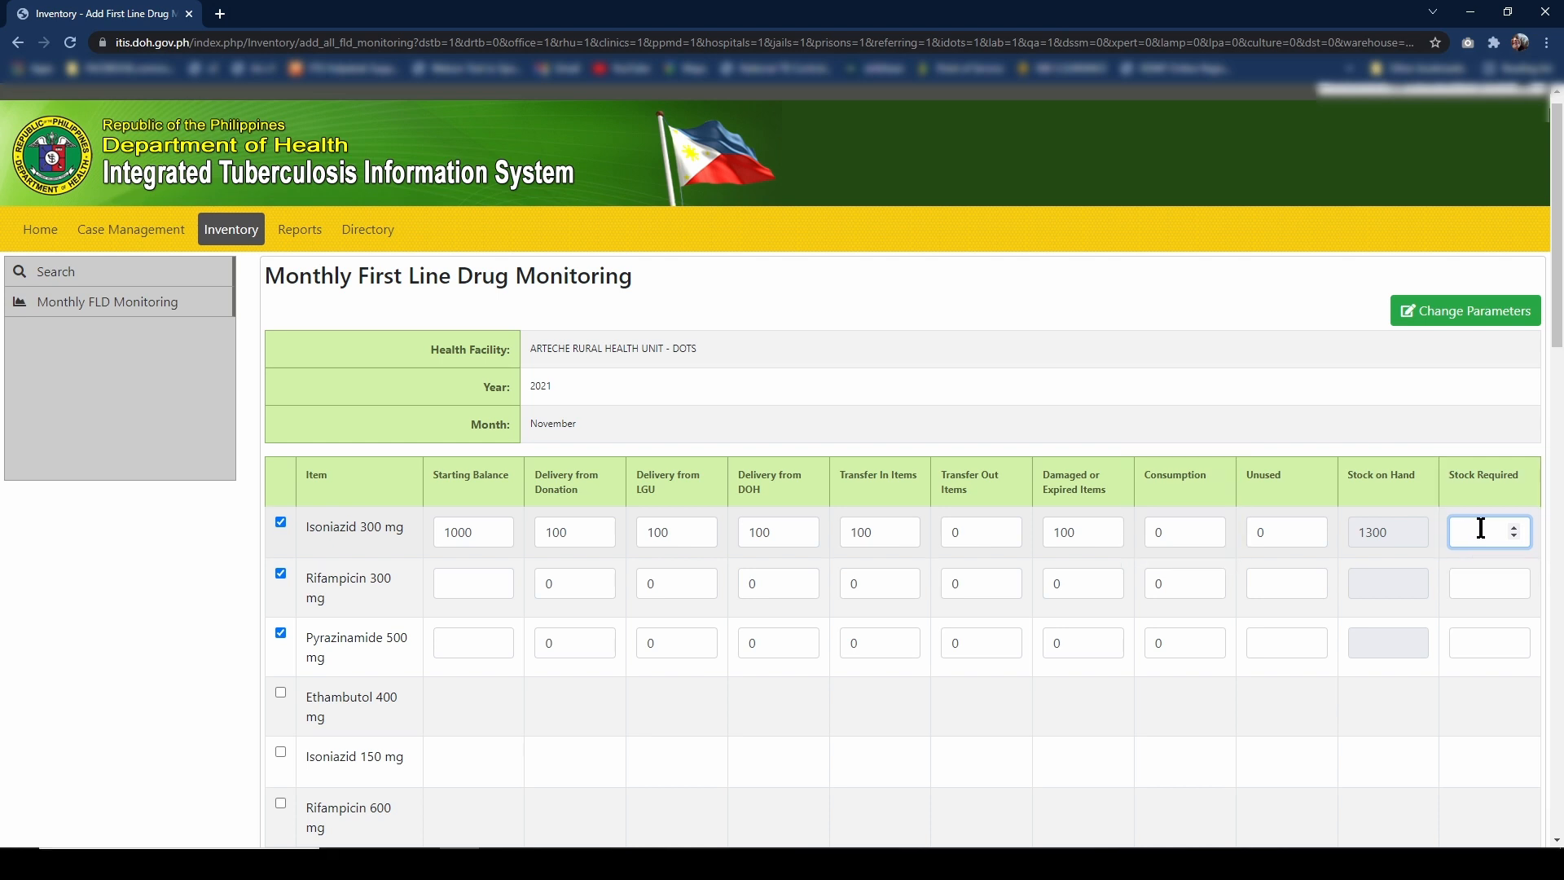
pyautogui.doubleClick(1158, 532)
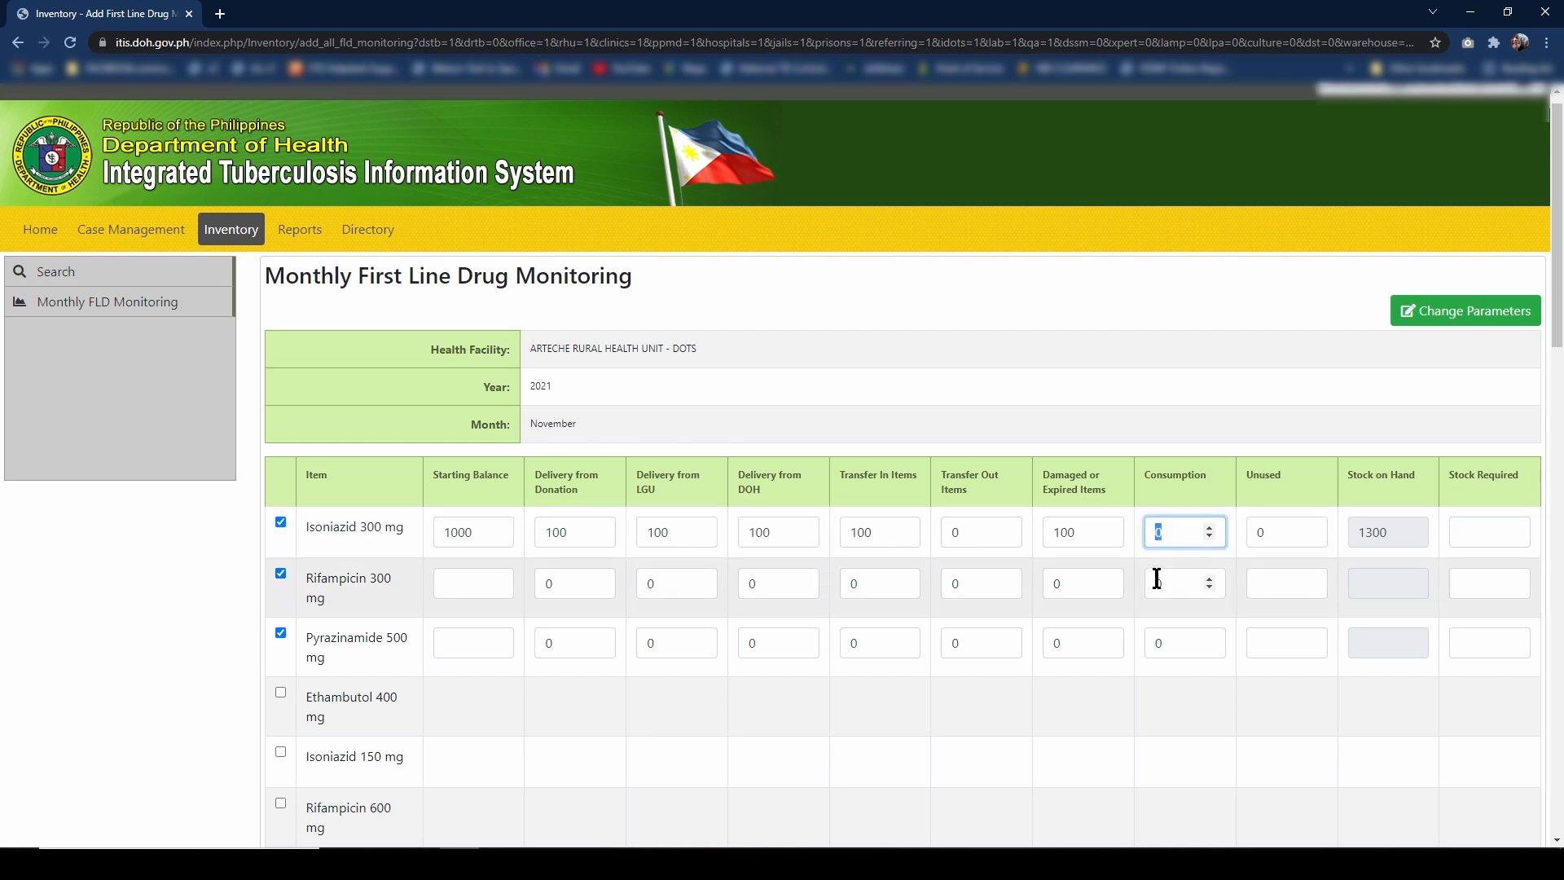
pyautogui.write('500')
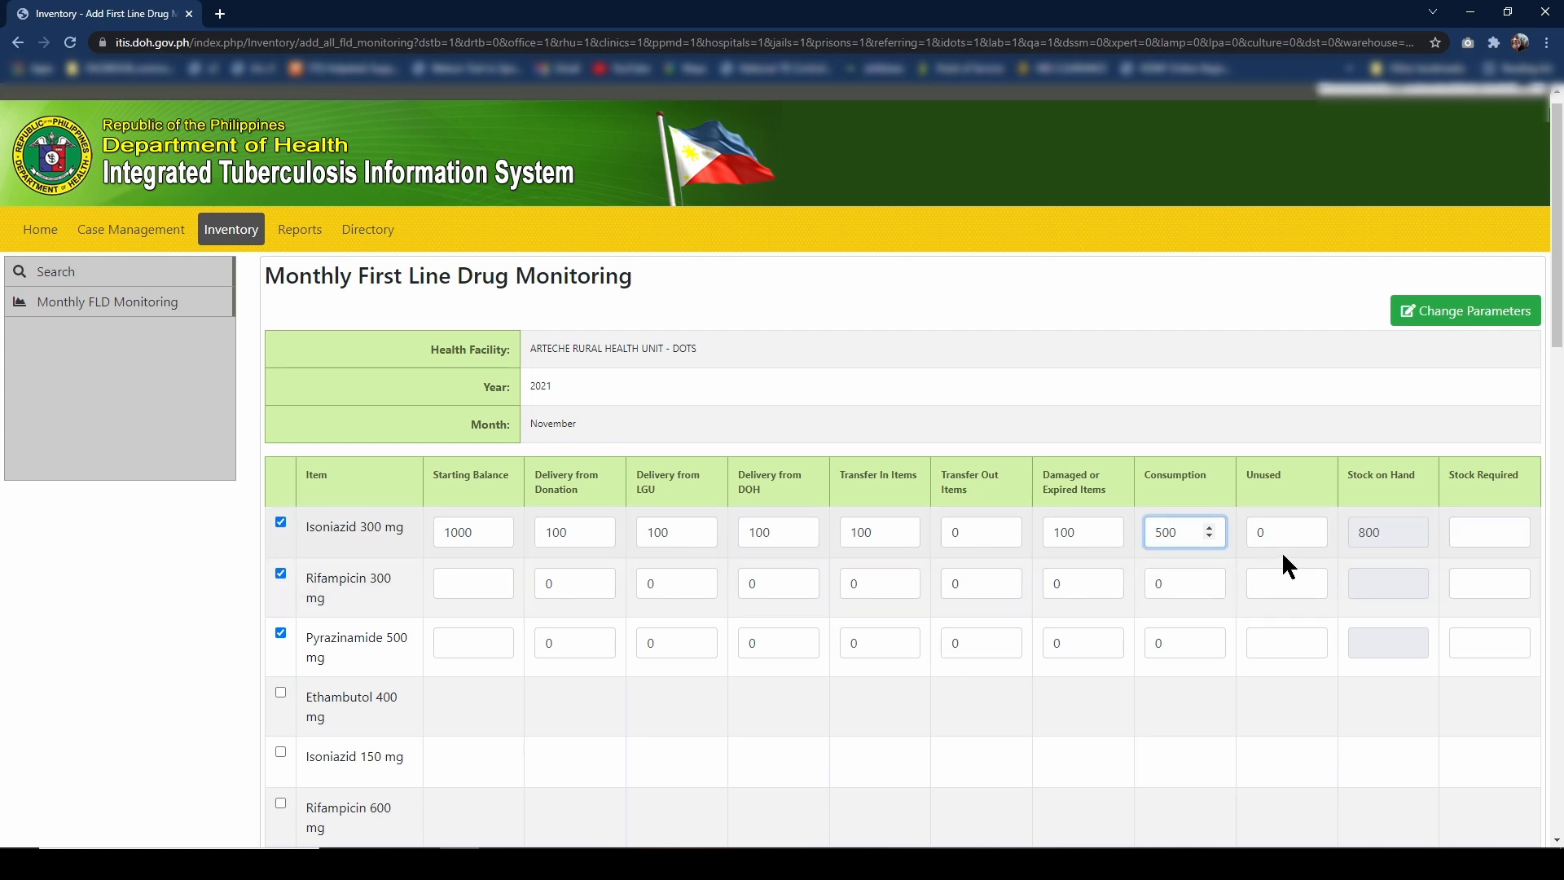
pyautogui.click(1282, 551)
pyautogui.click(1469, 533)
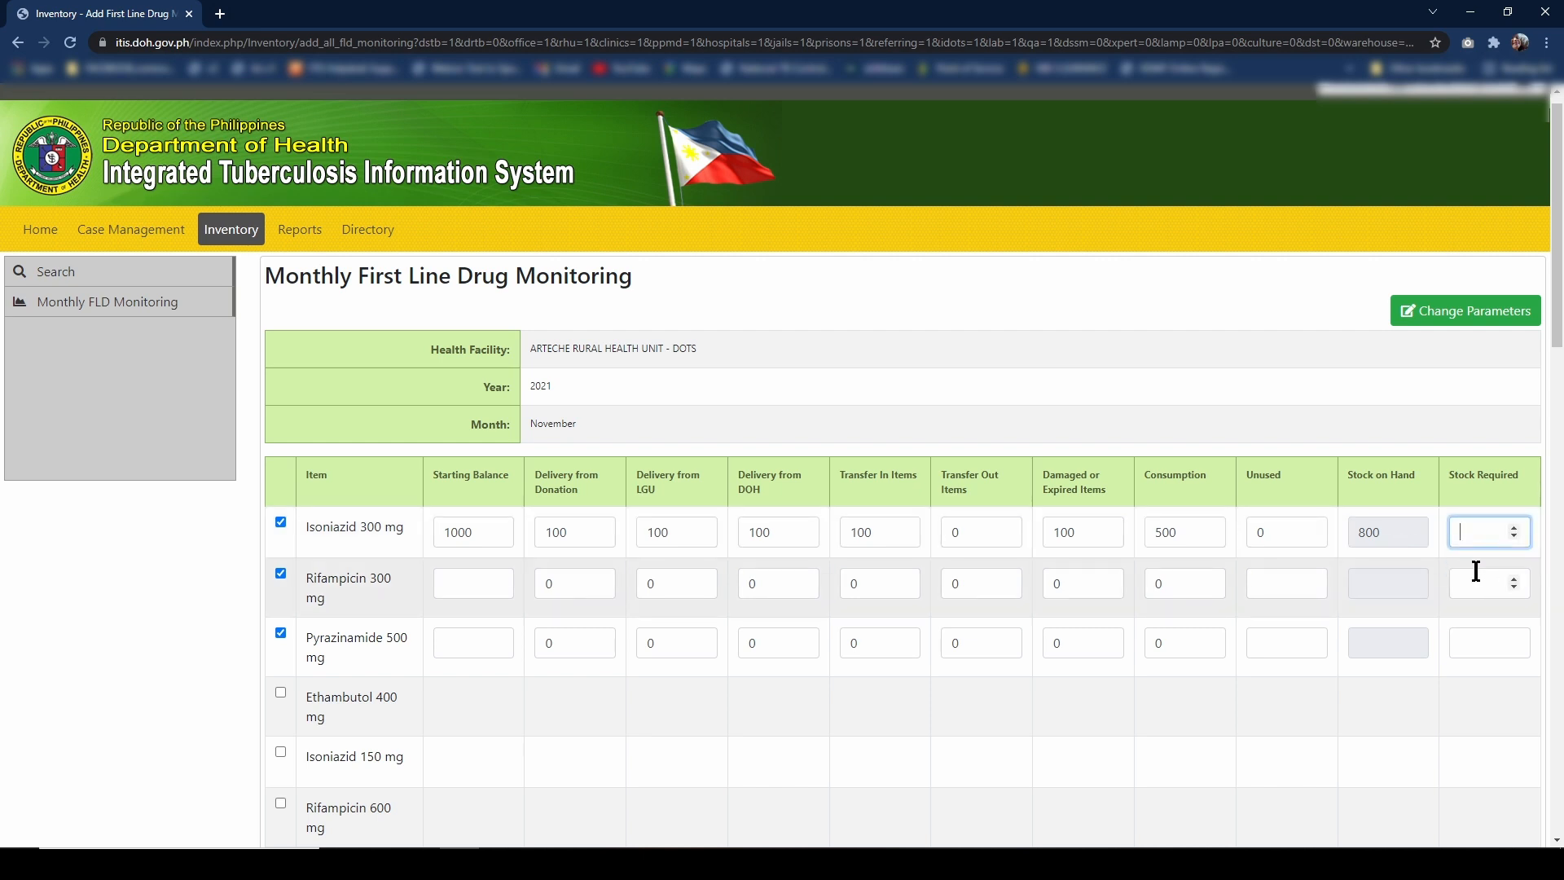
pyautogui.write('1000')
pyautogui.click(1444, 580)
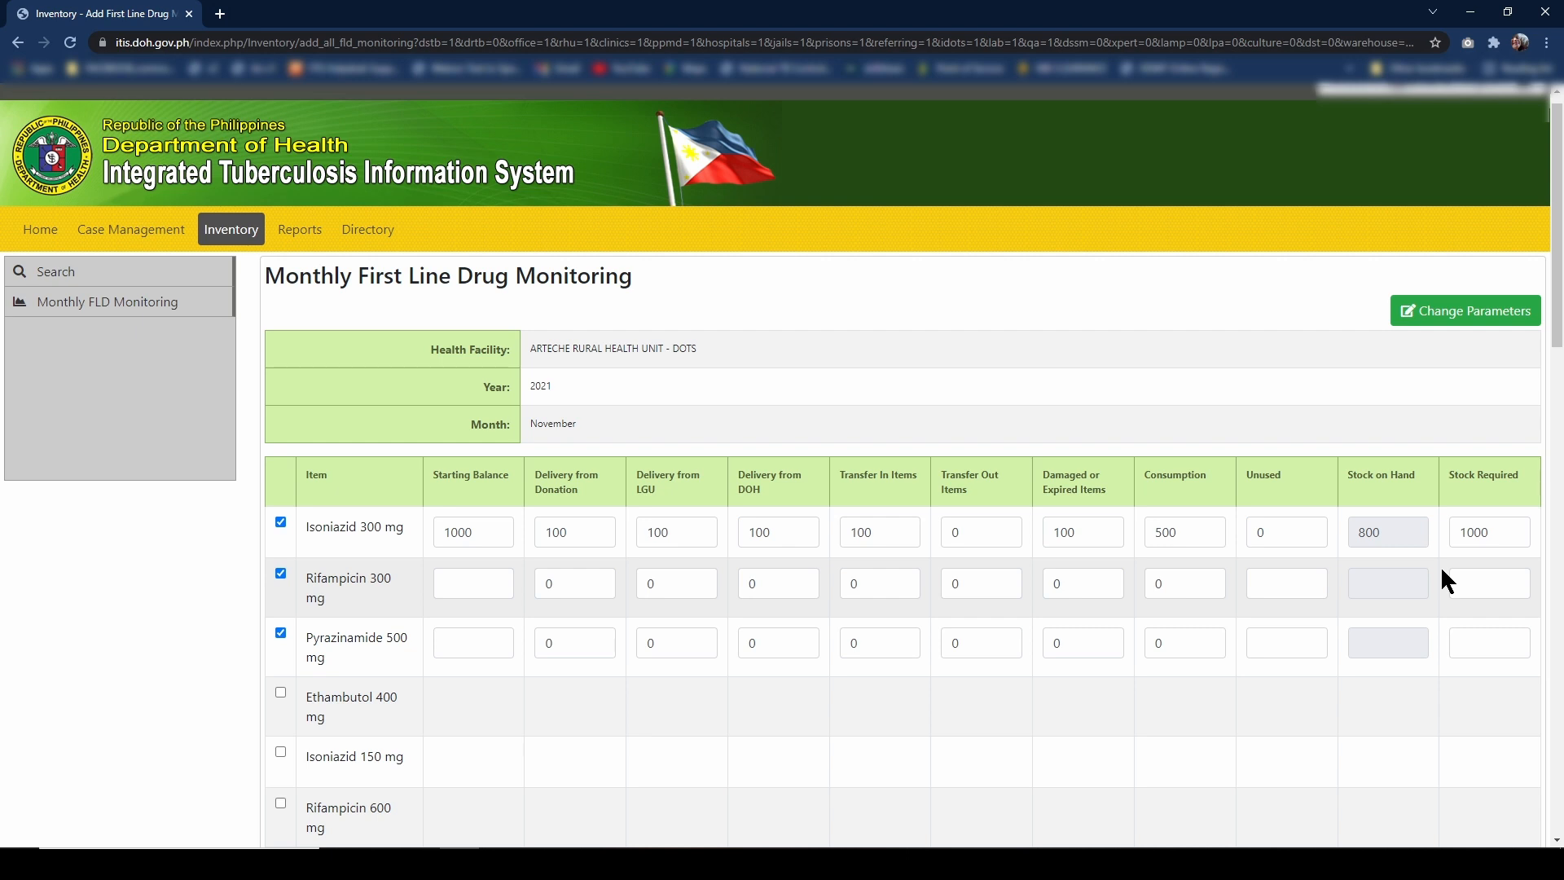
# - For Rifampicin 300 mg, enter a starting balance of 300 and deliveries of 50 each from donation, LGU and DOH
pyautogui.click(452, 583)
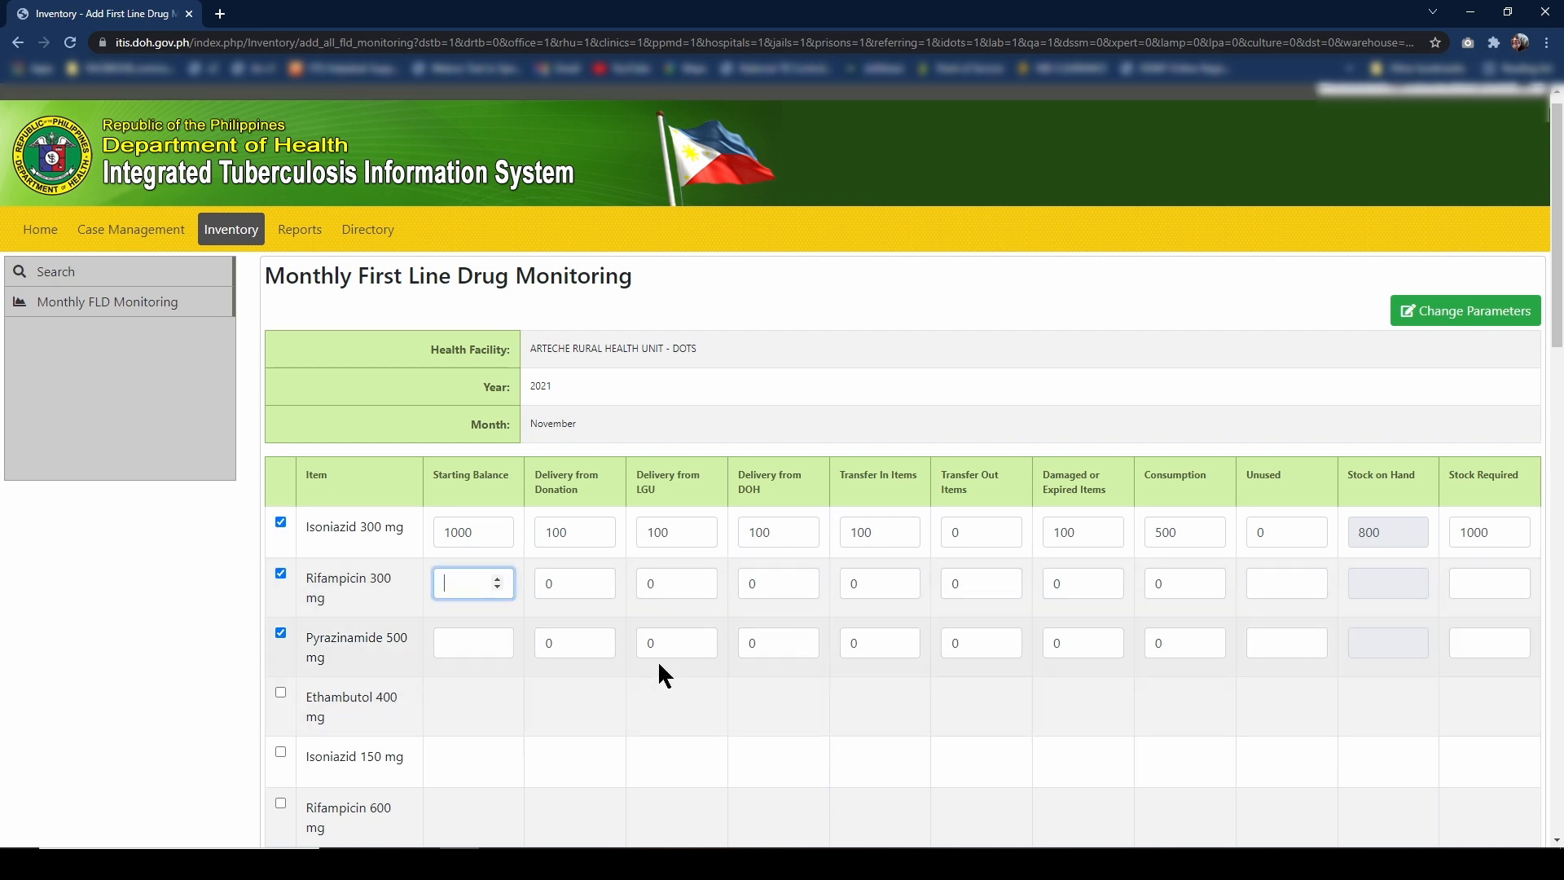
pyautogui.write('300')
pyautogui.press('Tab')
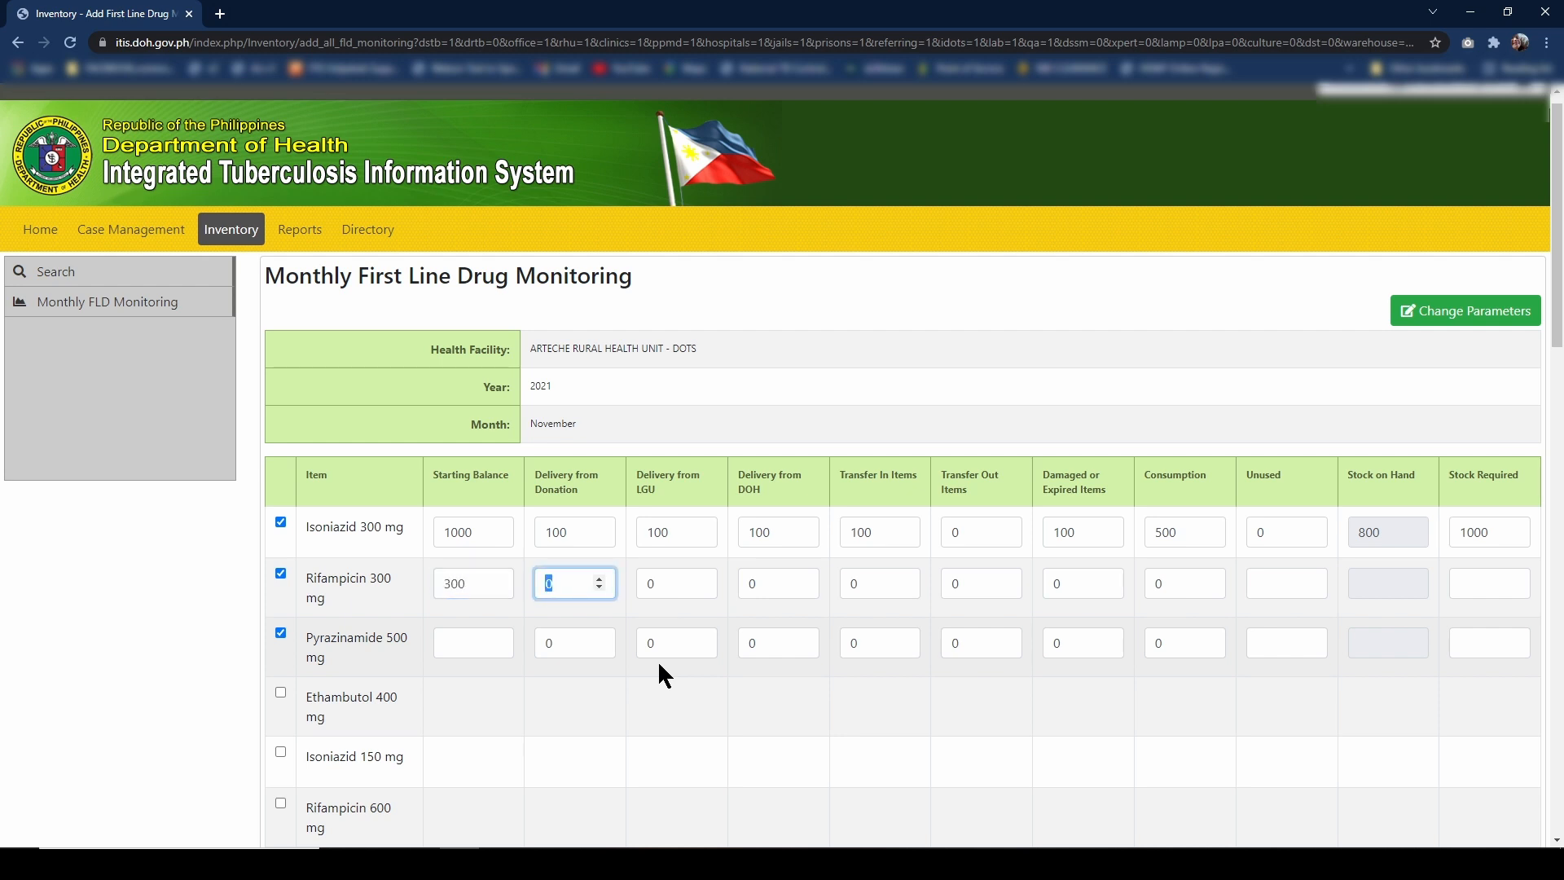
pyautogui.write('50')
pyautogui.press('Tab')
pyautogui.write('50')
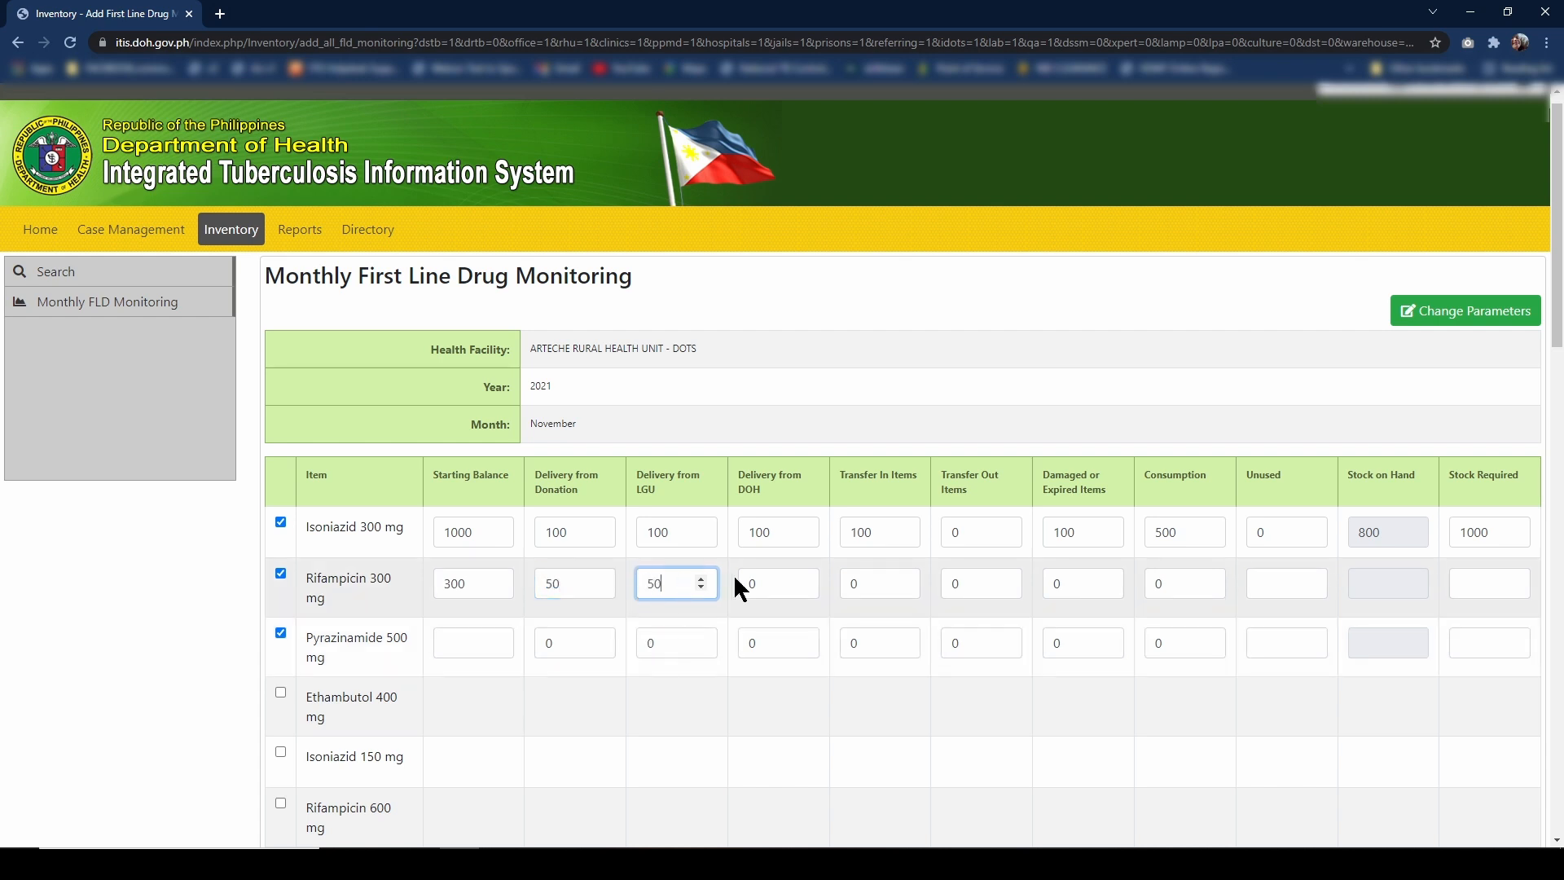
pyautogui.press('Tab')
pyautogui.write('50')
# - Set Rifampicin 300 mg's consumption to 150, its unused quantity to 0 and its required stock to 300
pyautogui.press('Tab')
pyautogui.press('Tab')
pyautogui.press('Tab')
pyautogui.press('Tab')
pyautogui.write('150')
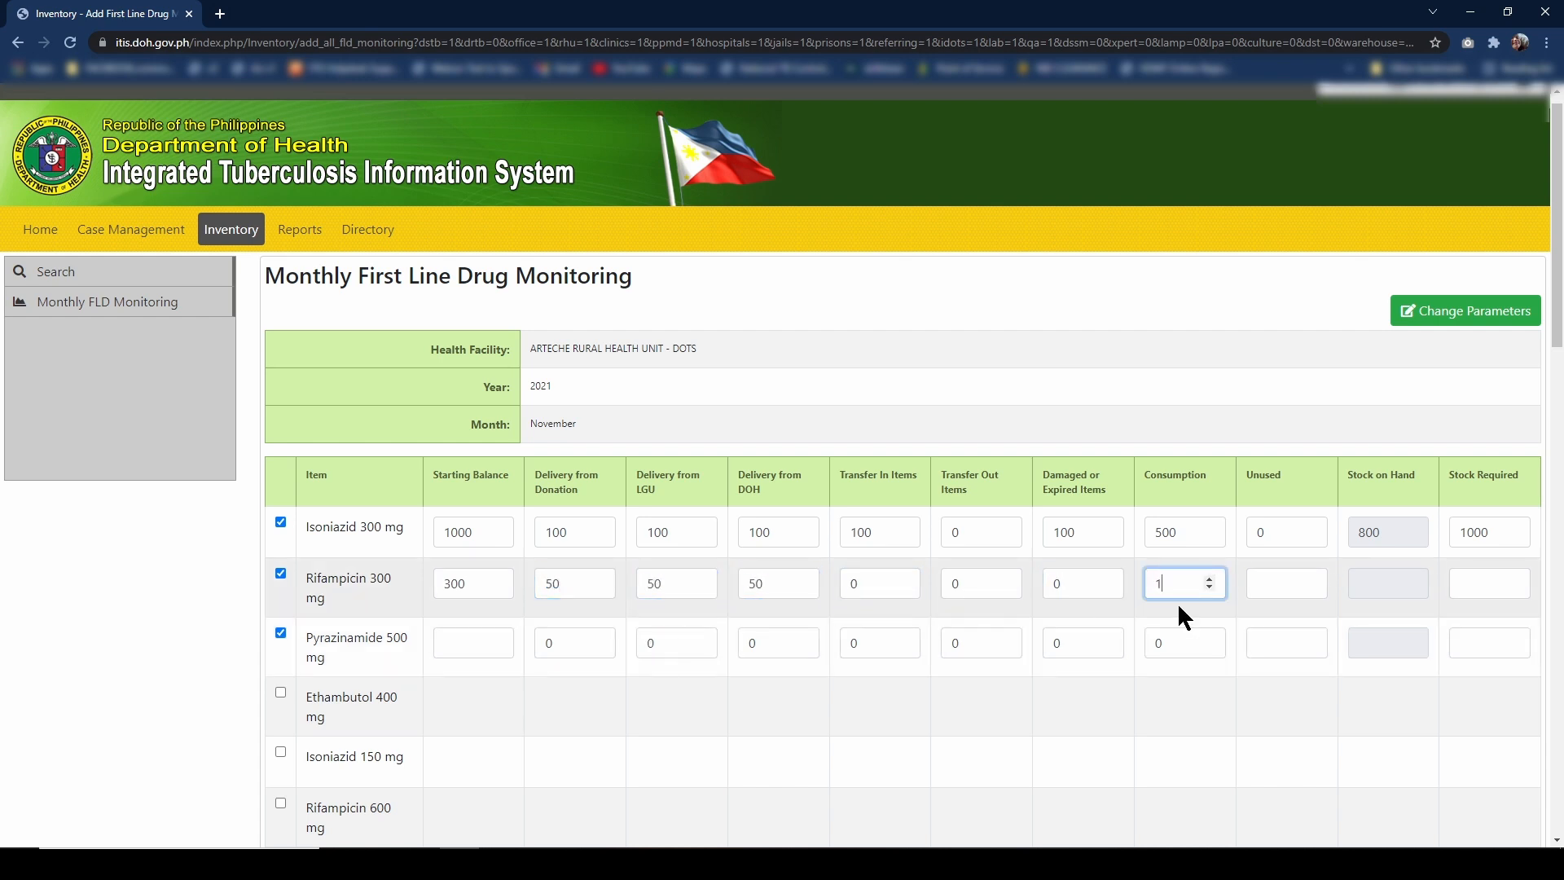
pyautogui.press('Tab')
pyautogui.write('0')
pyautogui.press('Tab')
pyautogui.write('300')
pyautogui.click(1442, 609)
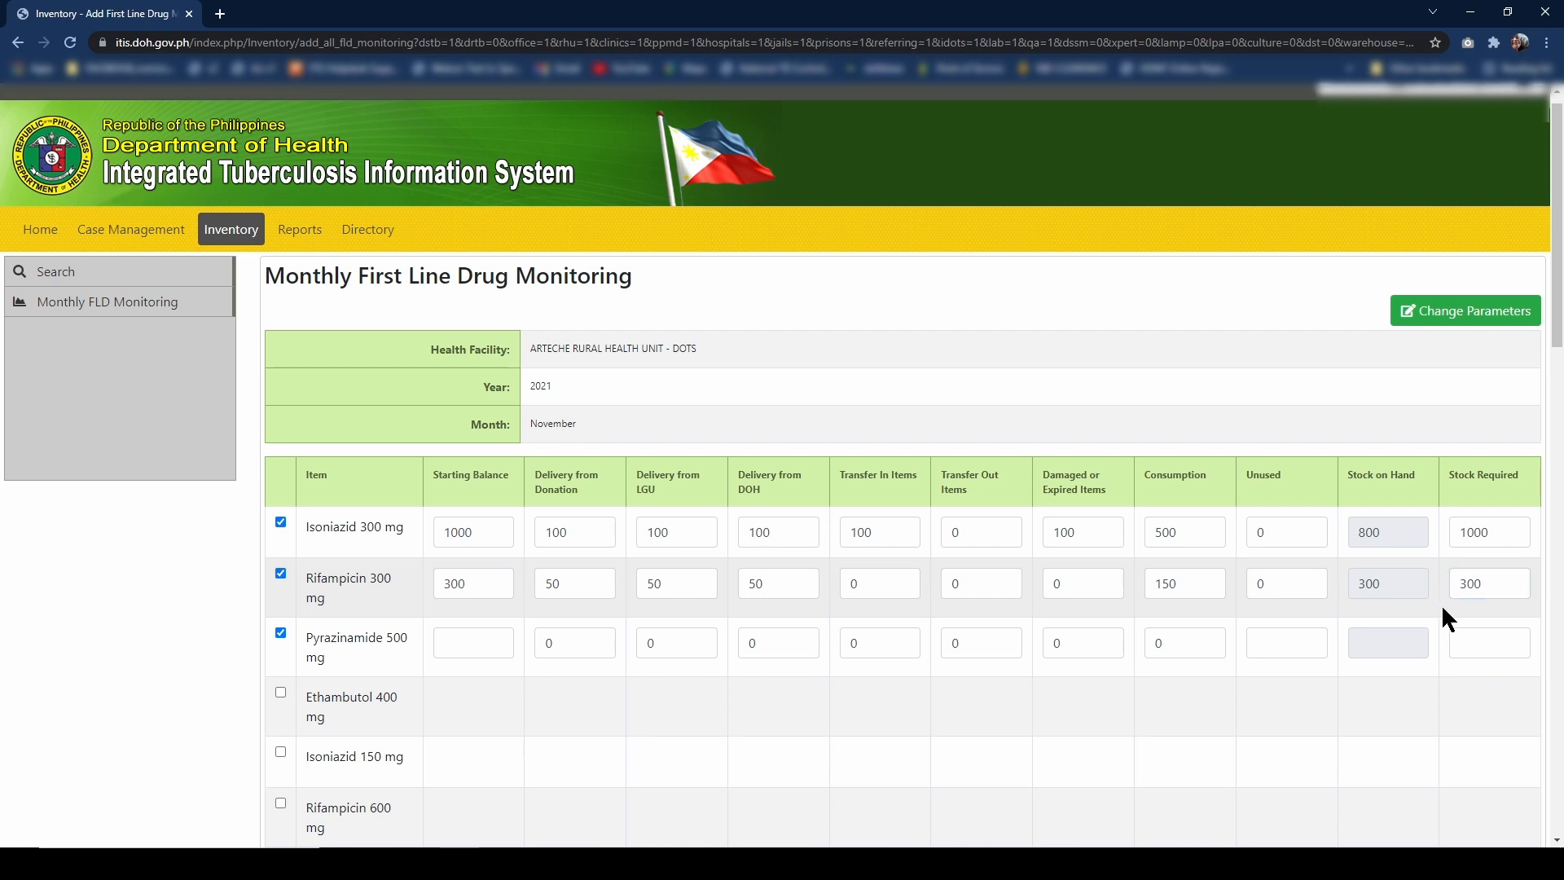
# - Deselect Pyrazinamide 500 mg and select Ethambutol 400 mg, Rifampicin 600 mg and Purified Protein Derivative for reporting
pyautogui.click(280, 632)
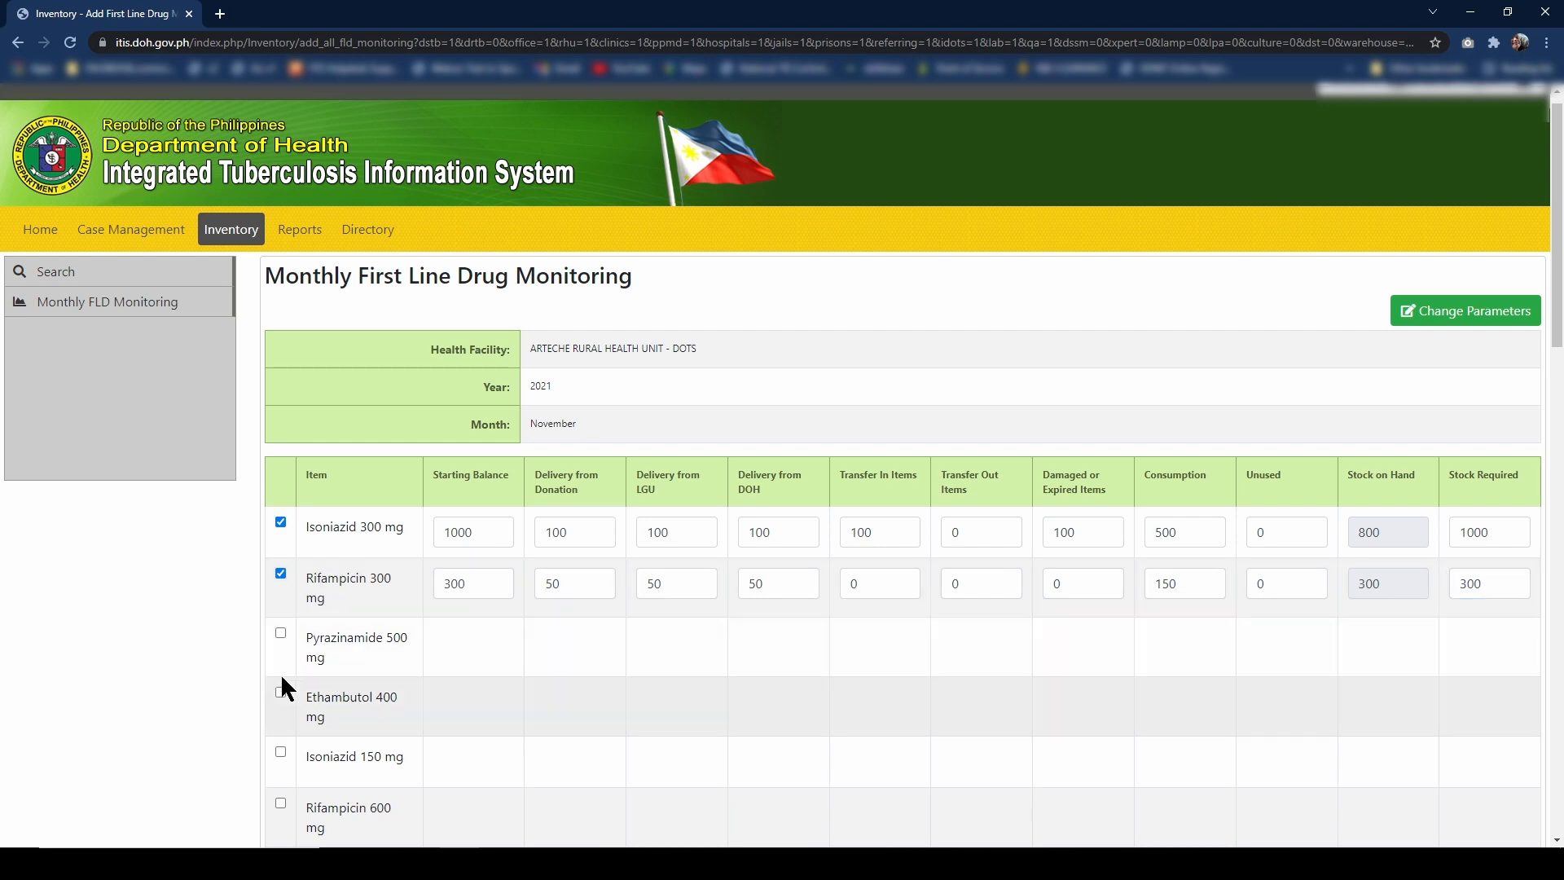
pyautogui.click(280, 691)
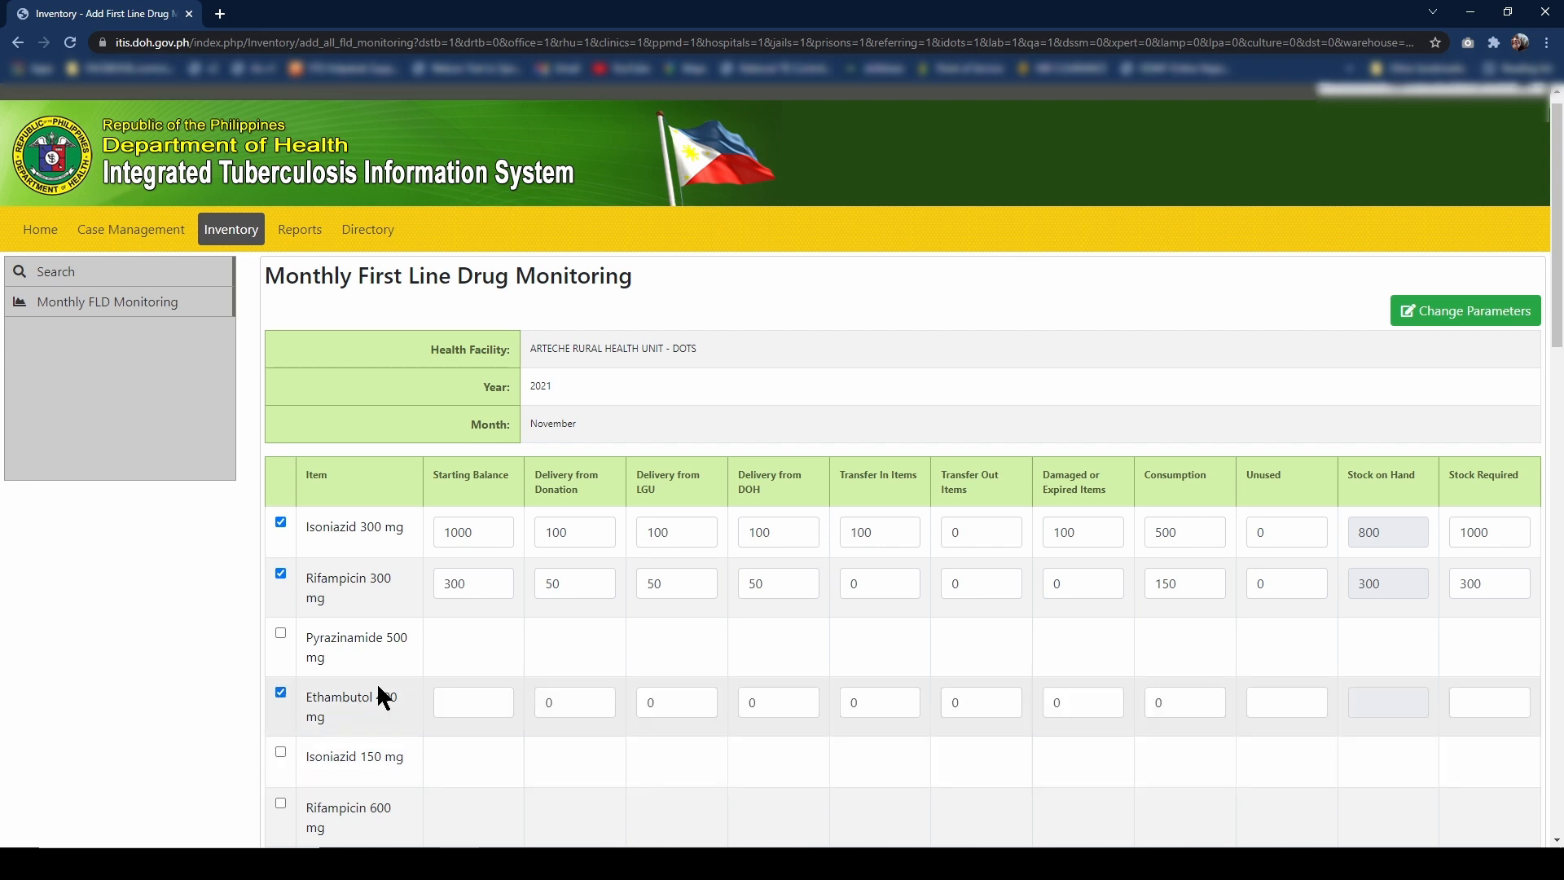
pyautogui.scroll(-2, 326, 676)
pyautogui.click(280, 640)
pyautogui.scroll(-1, 277, 636)
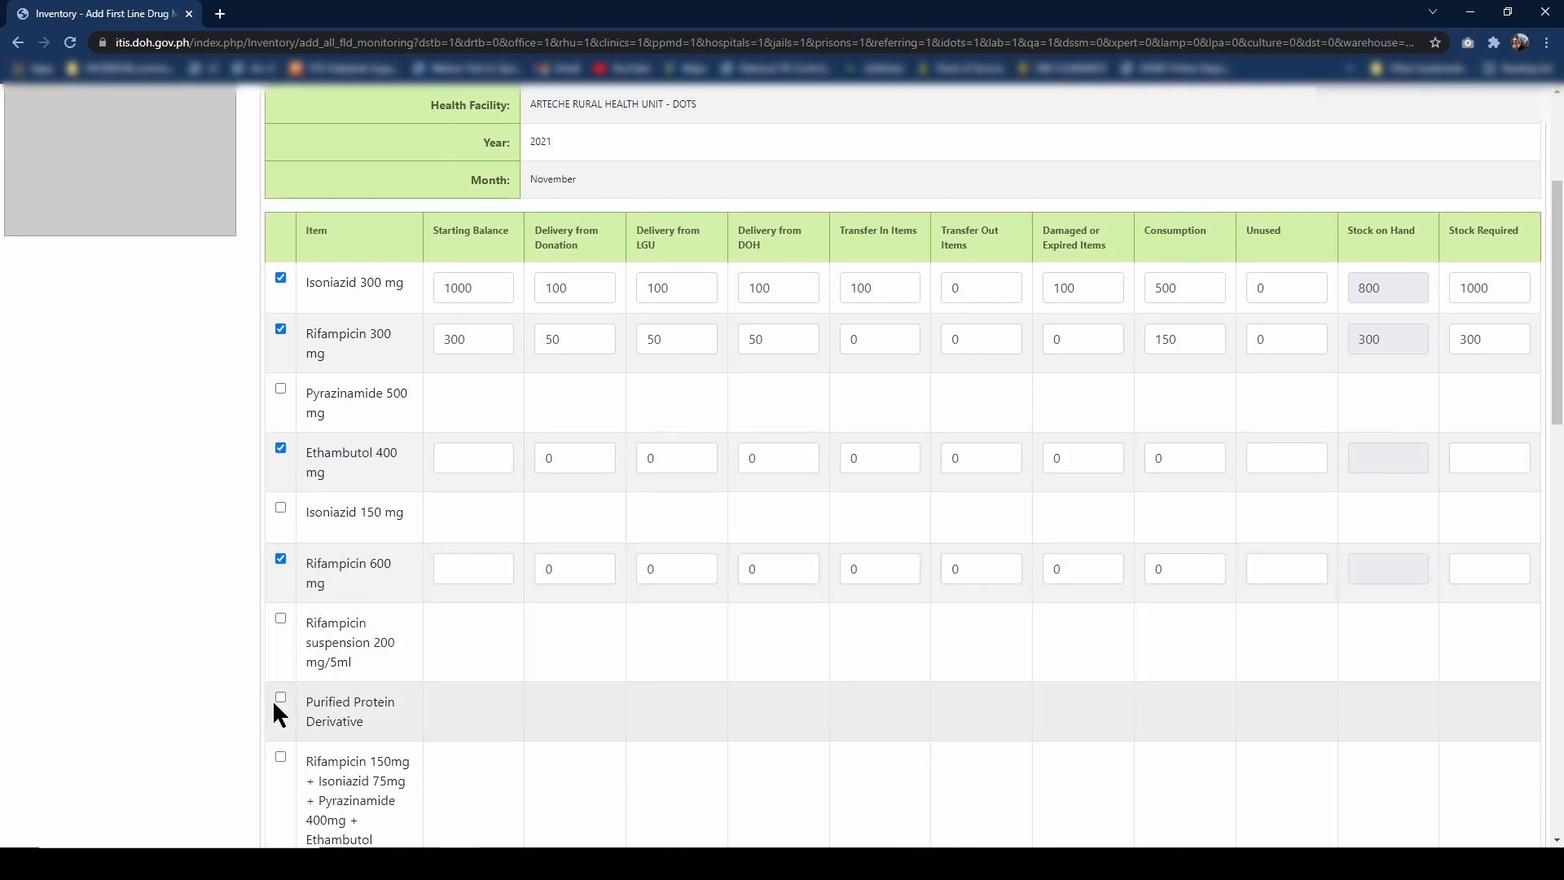
pyautogui.click(280, 698)
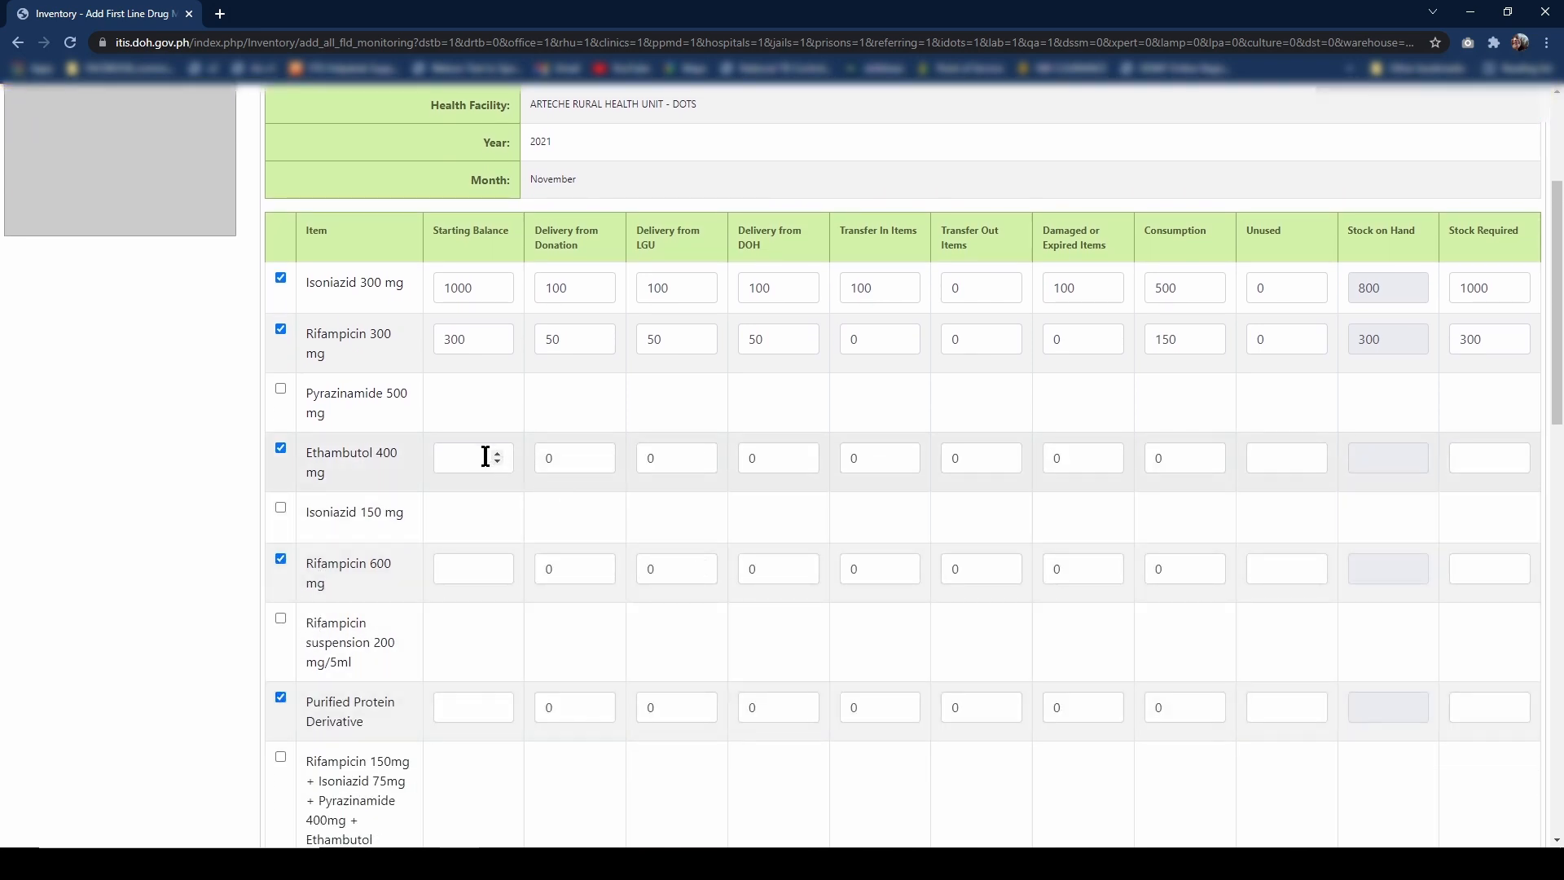
# - Deselect Ethambutol 400 mg, Rifampicin 600 mg, Purified Protein Derivative and Rifampicin 300 mg, keeping only Isoniazid 300 mg selected
pyautogui.scroll(3, 1201, 648)
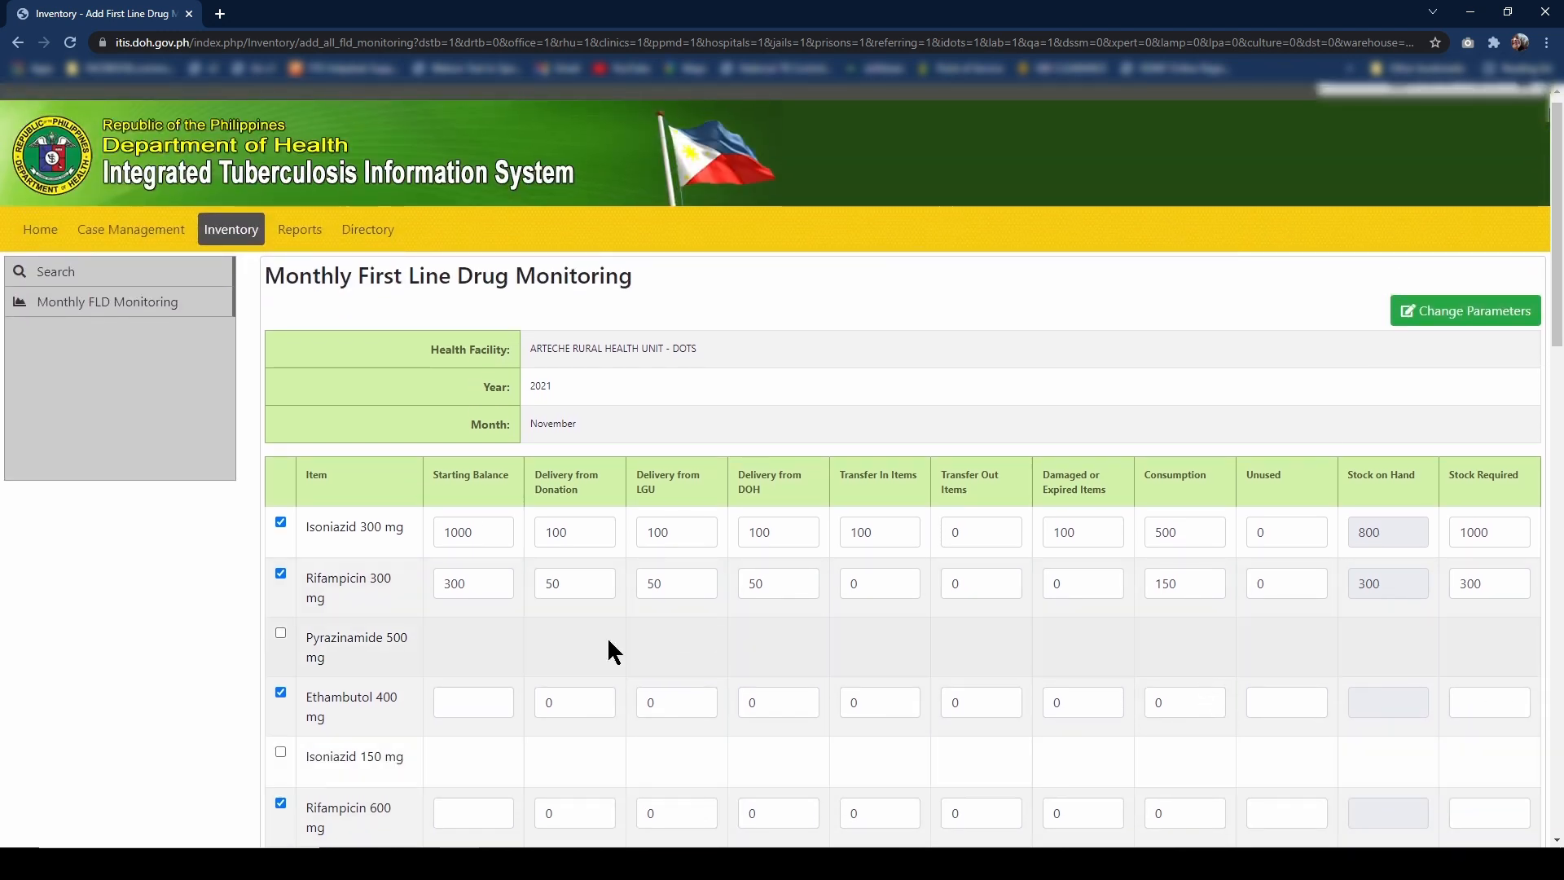
pyautogui.click(280, 691)
pyautogui.scroll(-2, 280, 687)
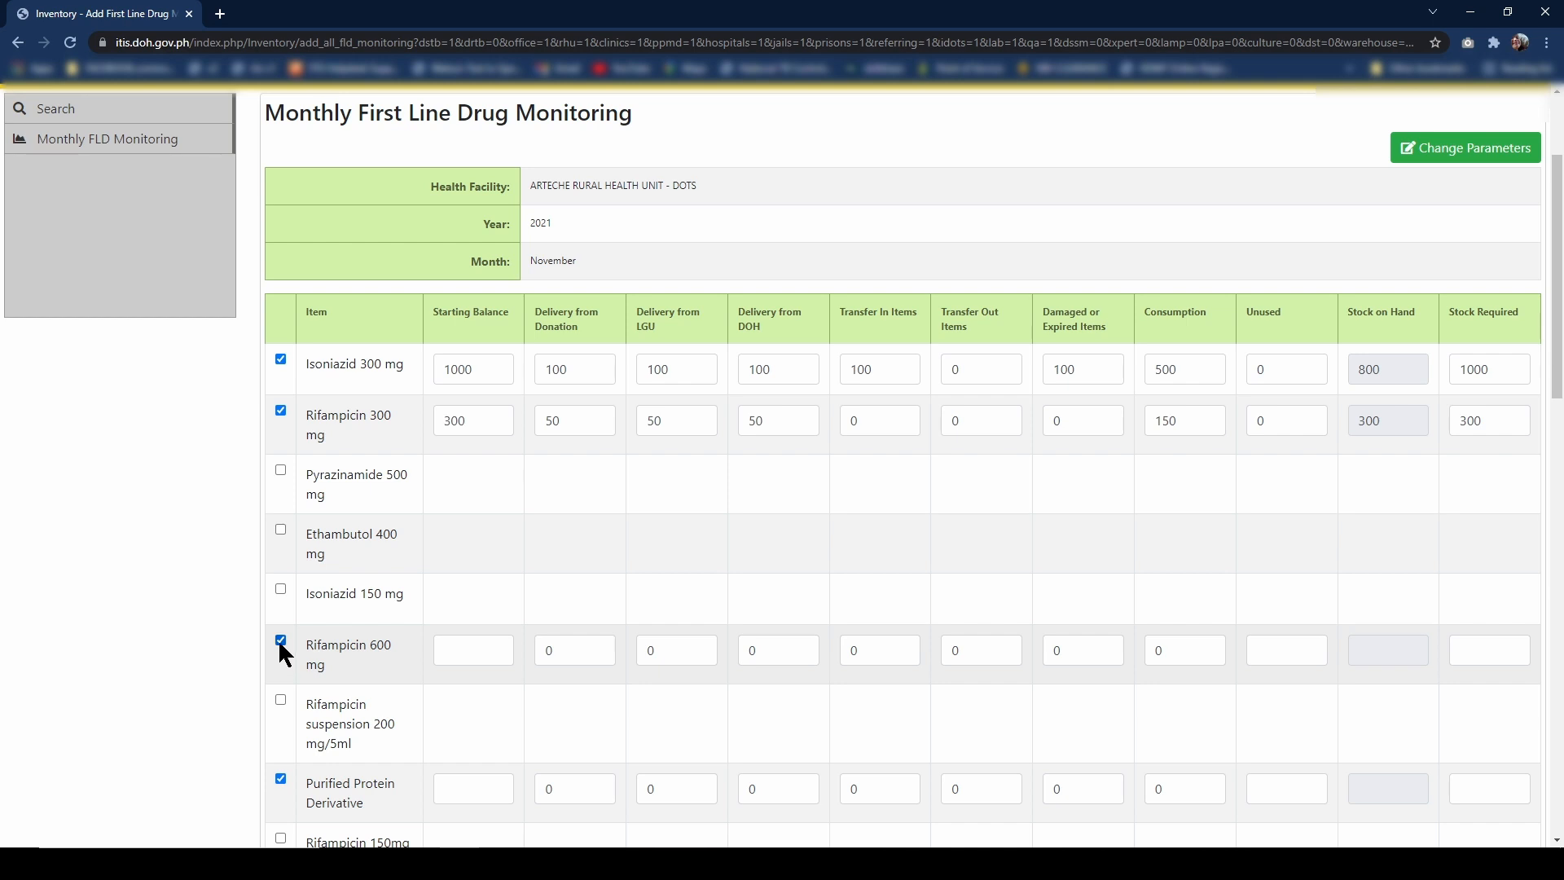
pyautogui.click(281, 641)
pyautogui.click(280, 778)
pyautogui.scroll(-3, 342, 664)
pyautogui.scroll(4, 423, 621)
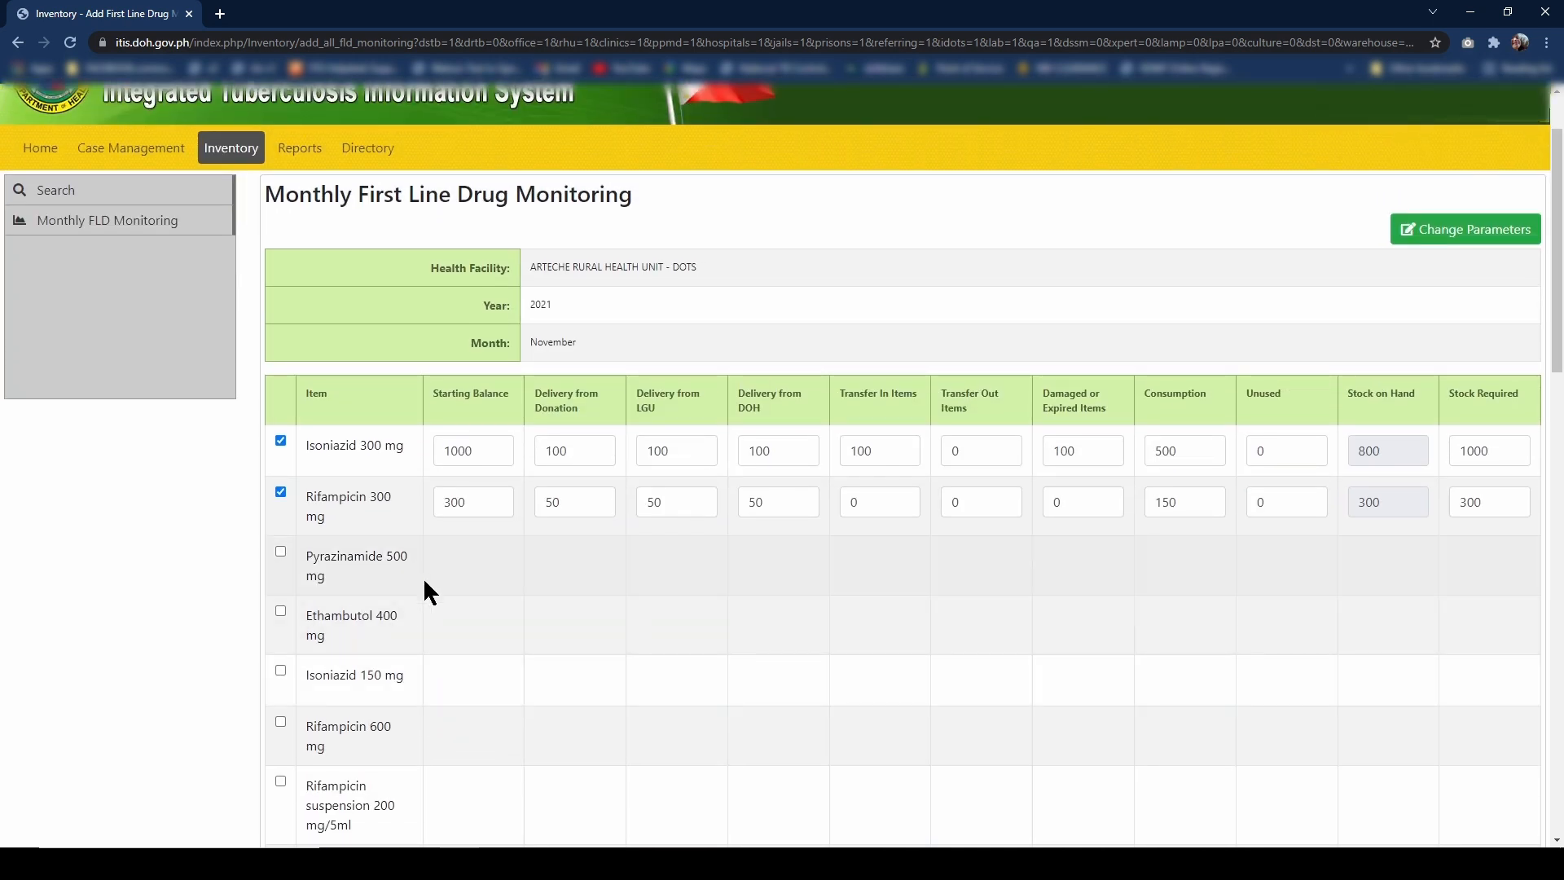
pyautogui.click(281, 491)
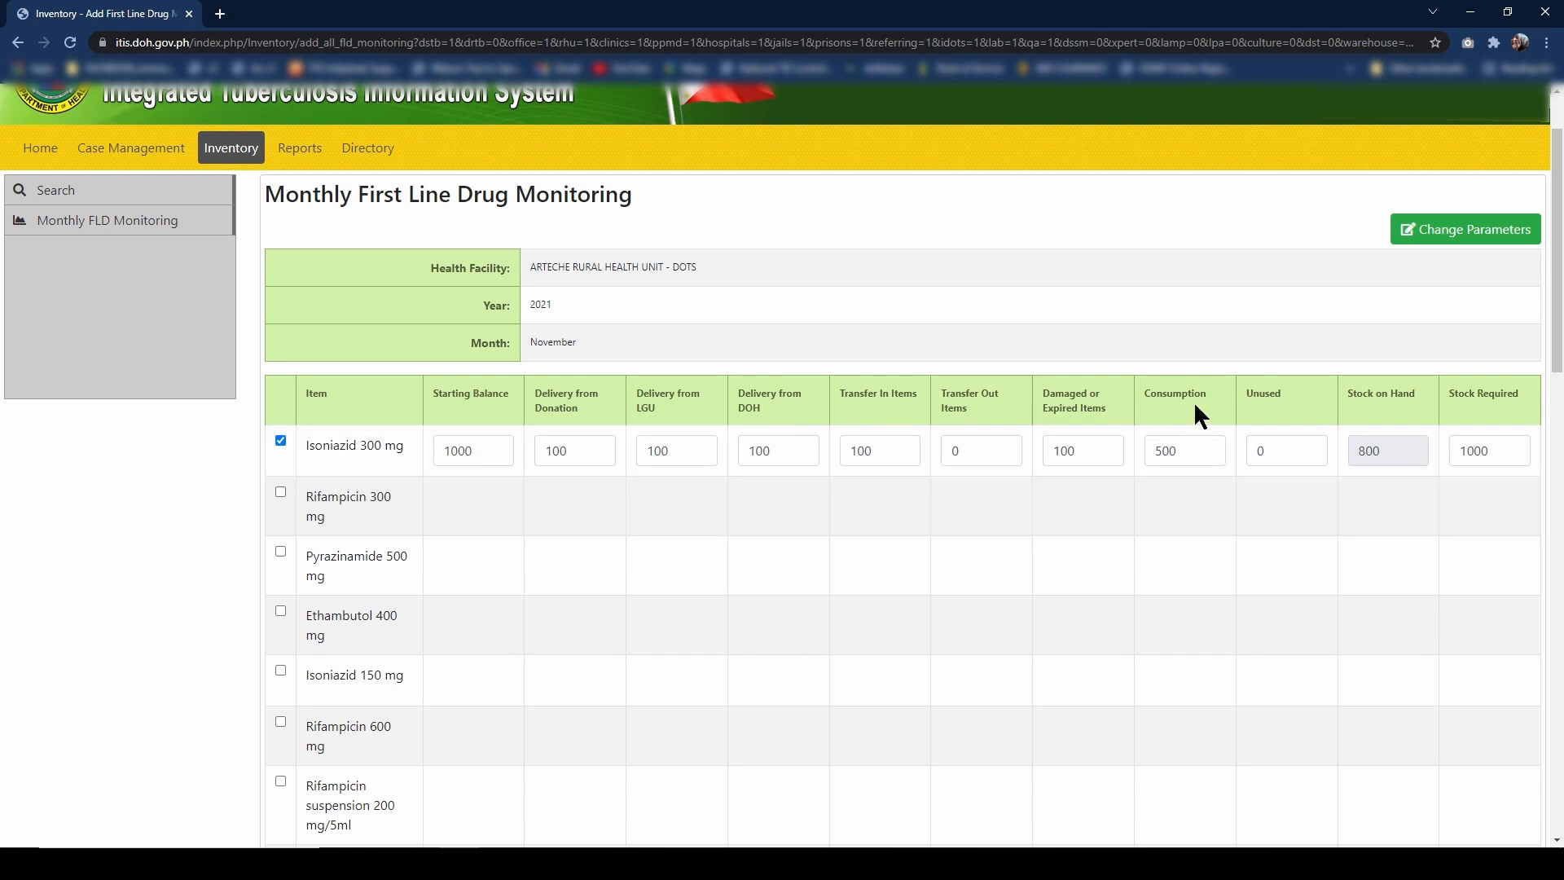
# - Submit the FLD monitoring report for Isoniazid 300 mg and reopen the facility's monthly FLD monitoring list
pyautogui.moveTo(1555, 249); pyautogui.dragTo(1555, 706)
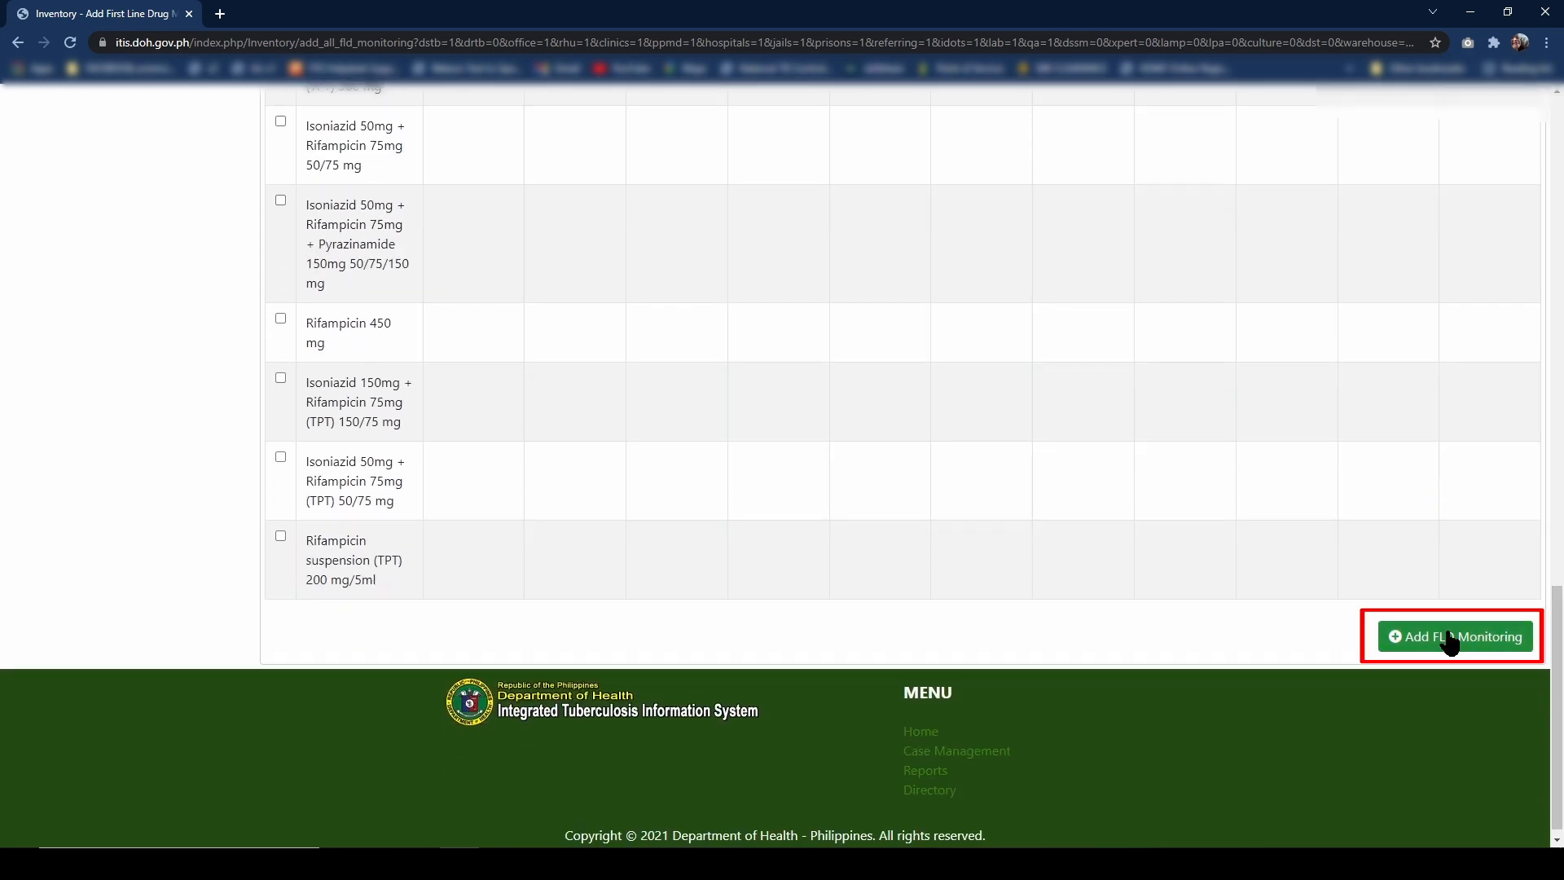
pyautogui.click(1454, 638)
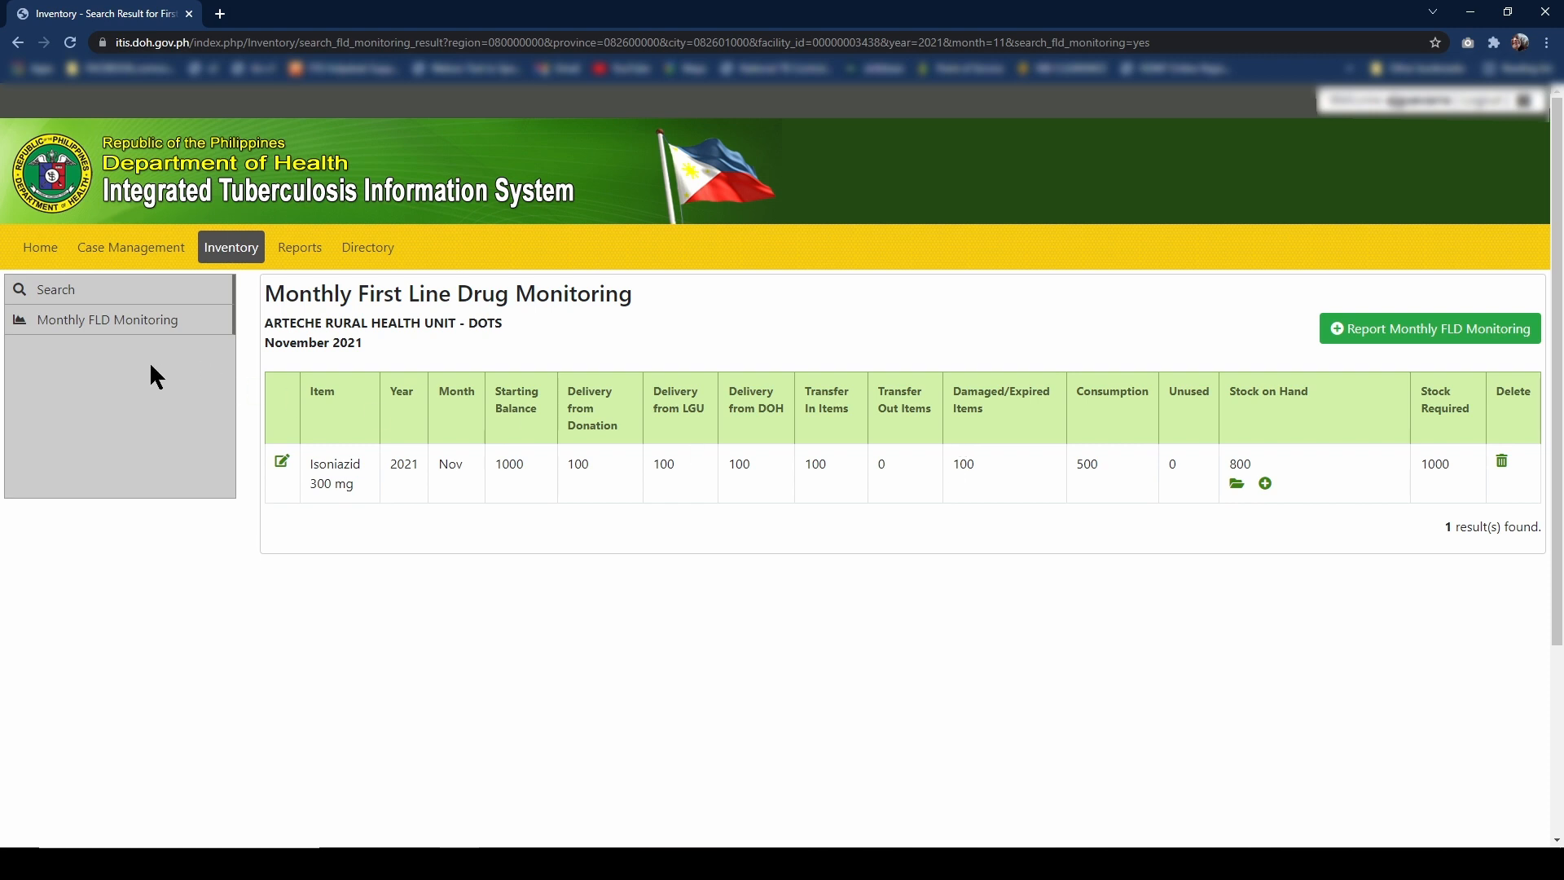
pyautogui.click(156, 325)
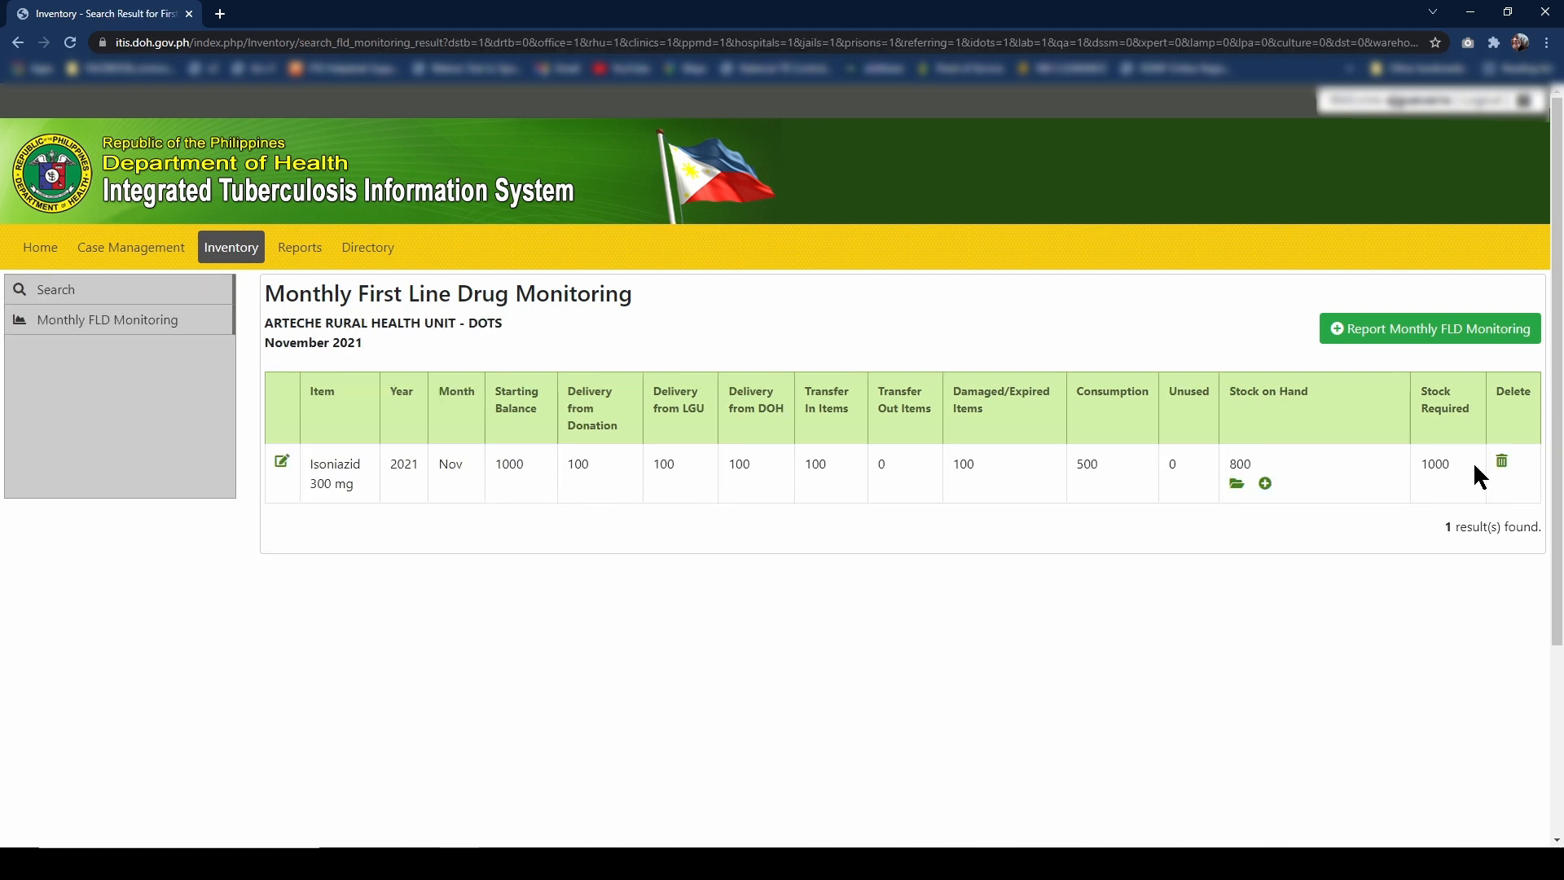
# - Add an expiration date of 12-01-2021 with a quantity of 400 to the Isoniazid 300 mg stock on hand
pyautogui.click(1264, 483)
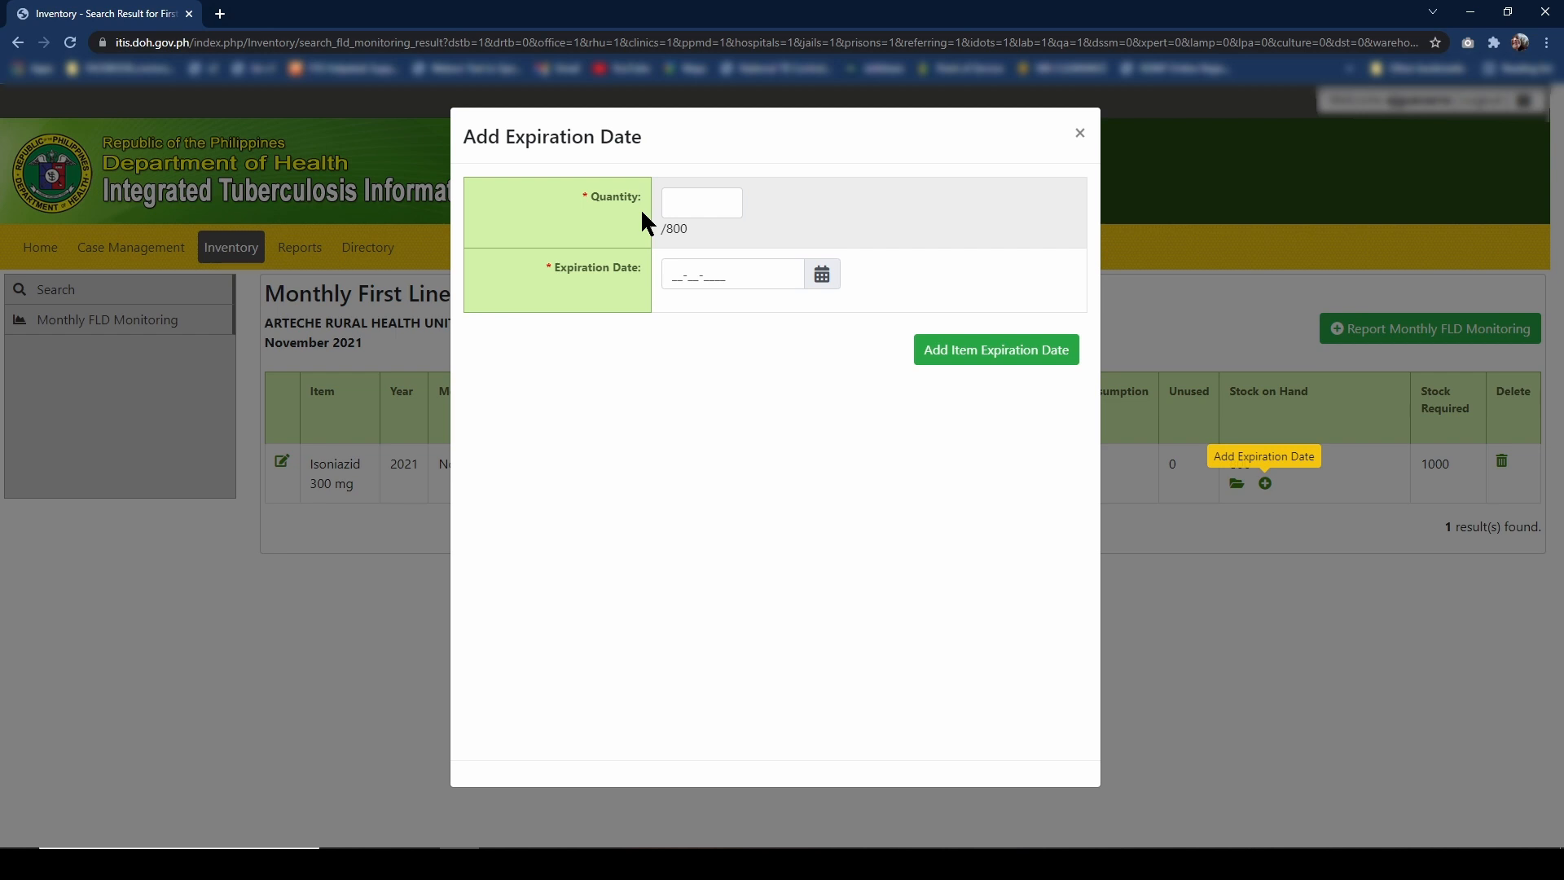
pyautogui.click(669, 202)
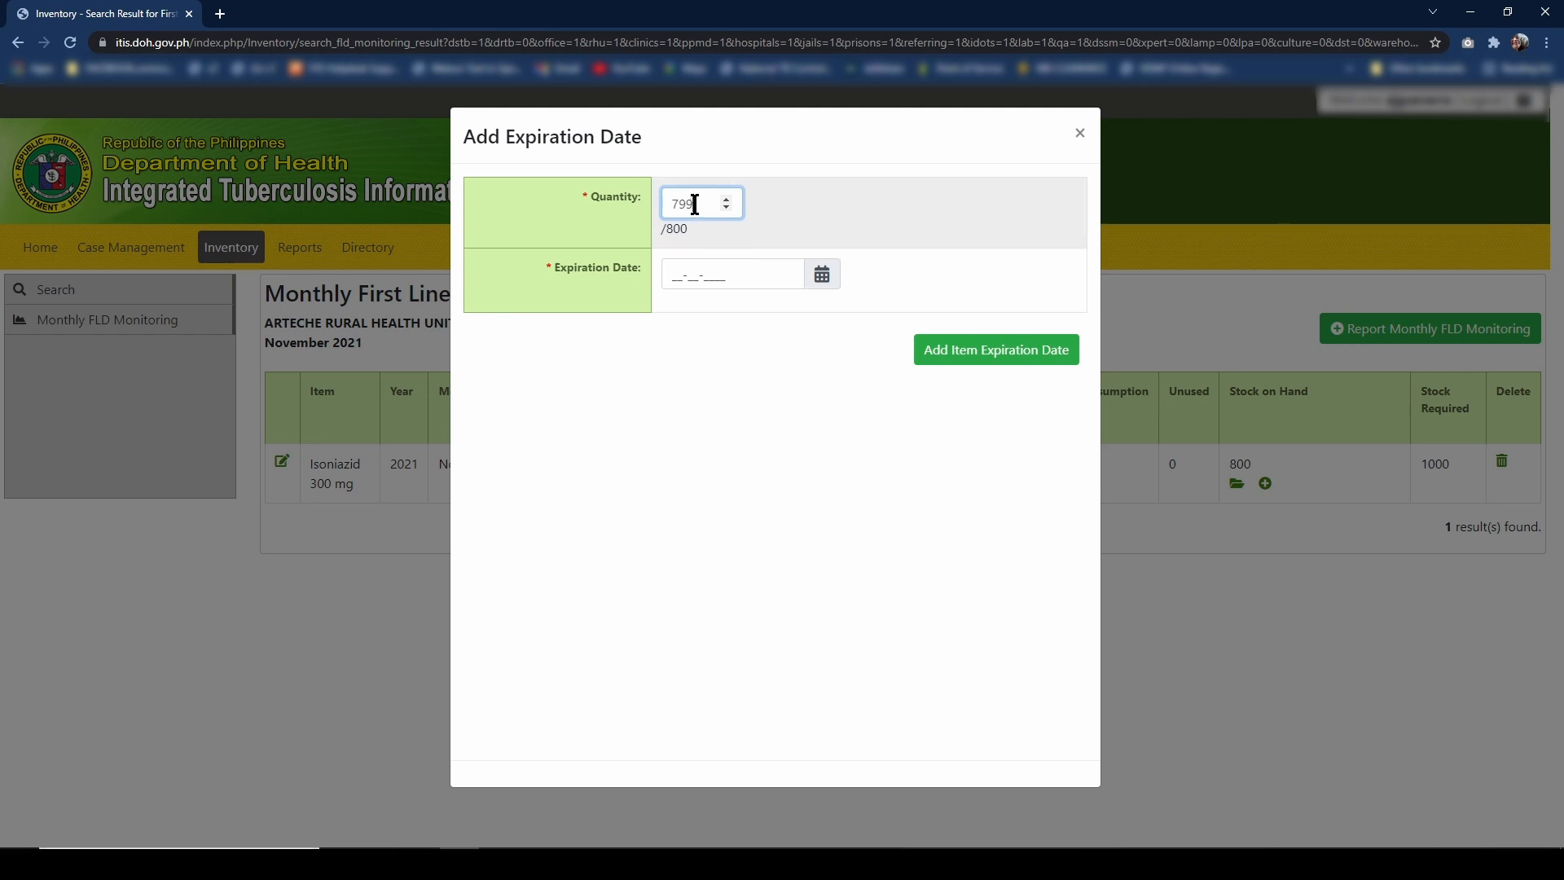
pyautogui.moveTo(695, 205); pyautogui.dragTo(566, 219)
pyautogui.write('800')
pyautogui.moveTo(690, 202); pyautogui.dragTo(409, 217)
pyautogui.write('400')
pyautogui.click(665, 274)
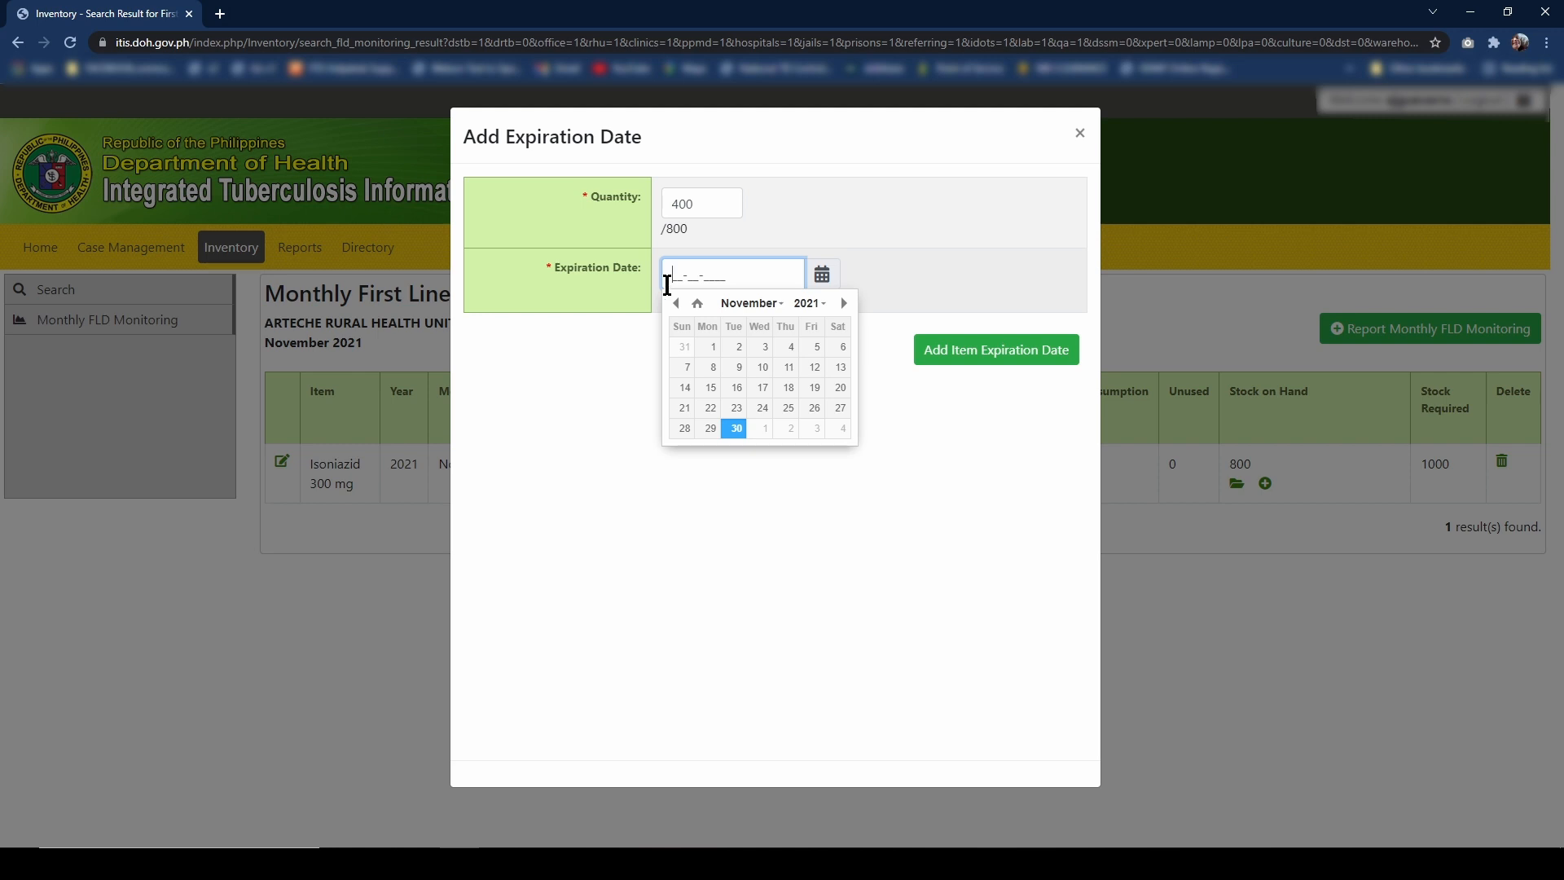
pyautogui.click(762, 429)
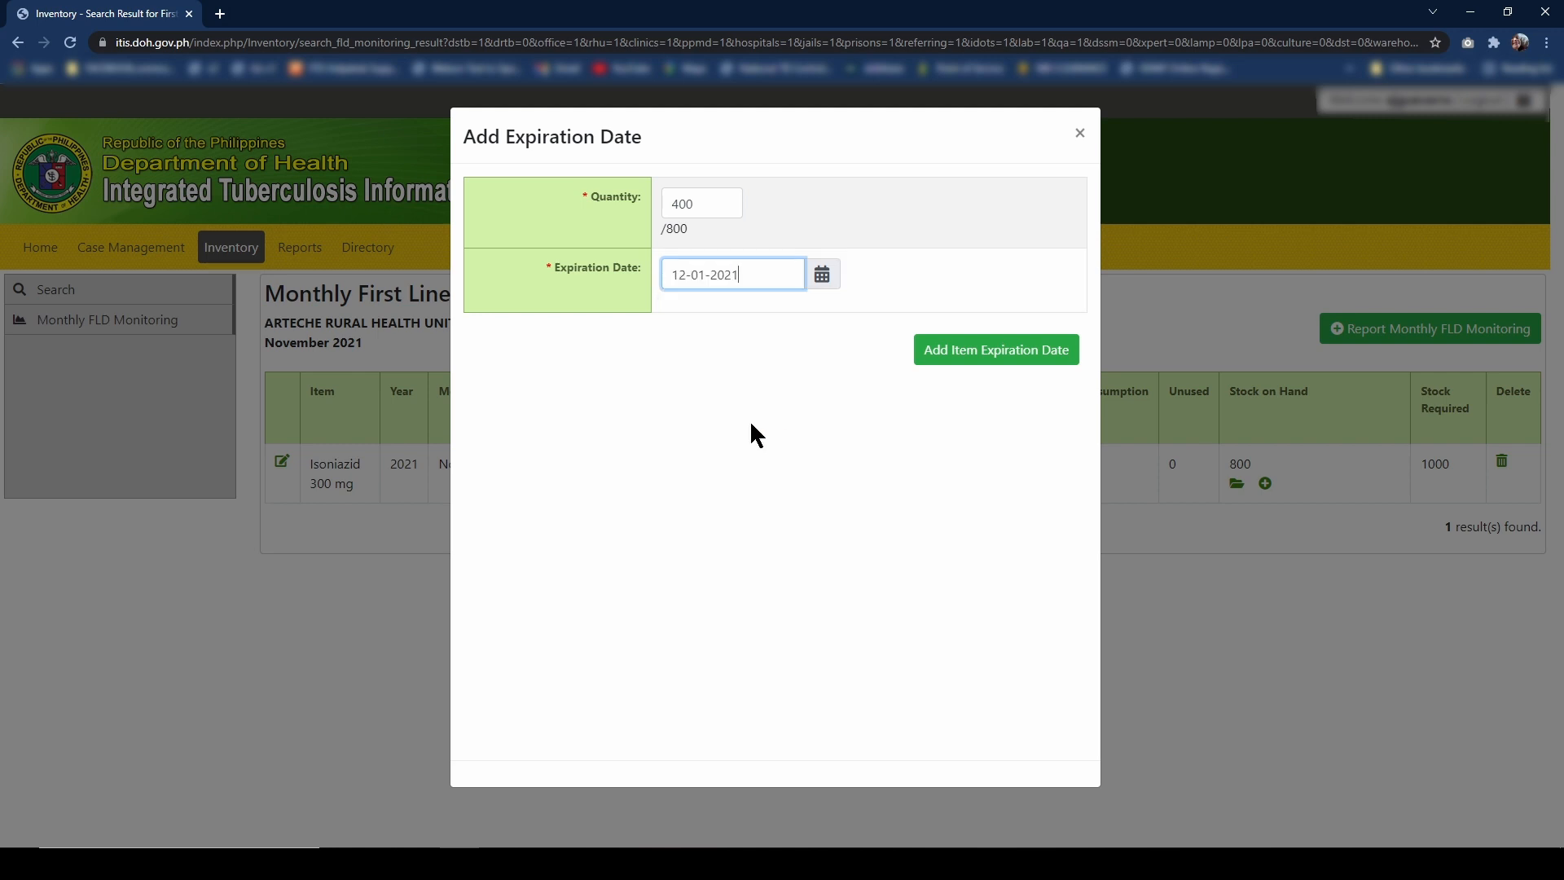
pyautogui.click(982, 364)
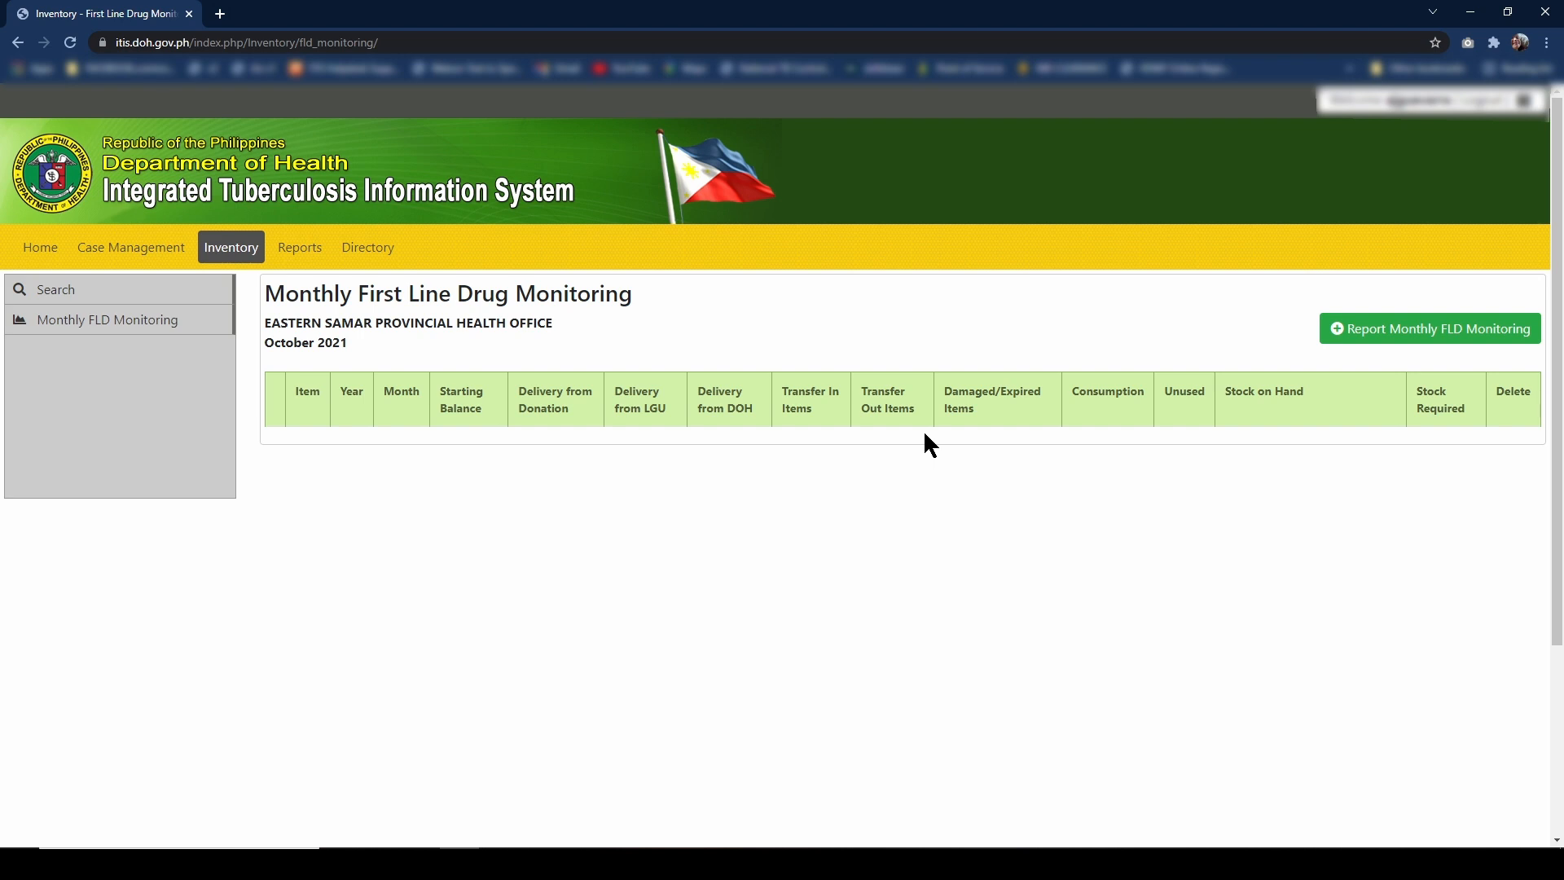
# - Search the FLD report for Arteche, Arteche Rural Health Unit - DOTS, for November 2021
pyautogui.click(1384, 337)
pyautogui.click(761, 293)
pyautogui.click(717, 333)
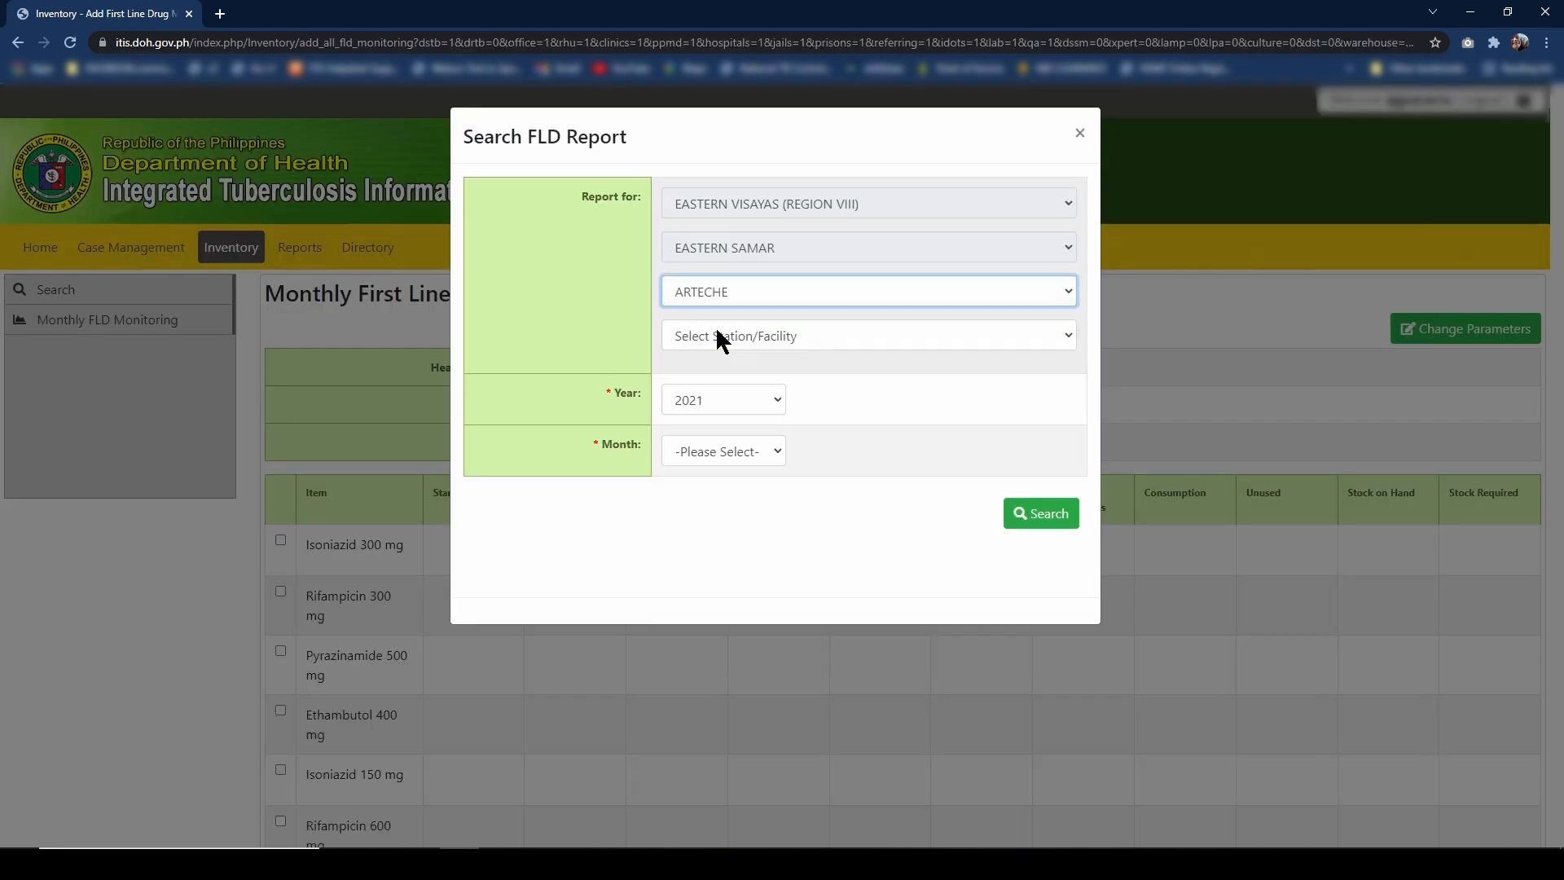
pyautogui.click(716, 336)
pyautogui.click(720, 395)
pyautogui.click(702, 450)
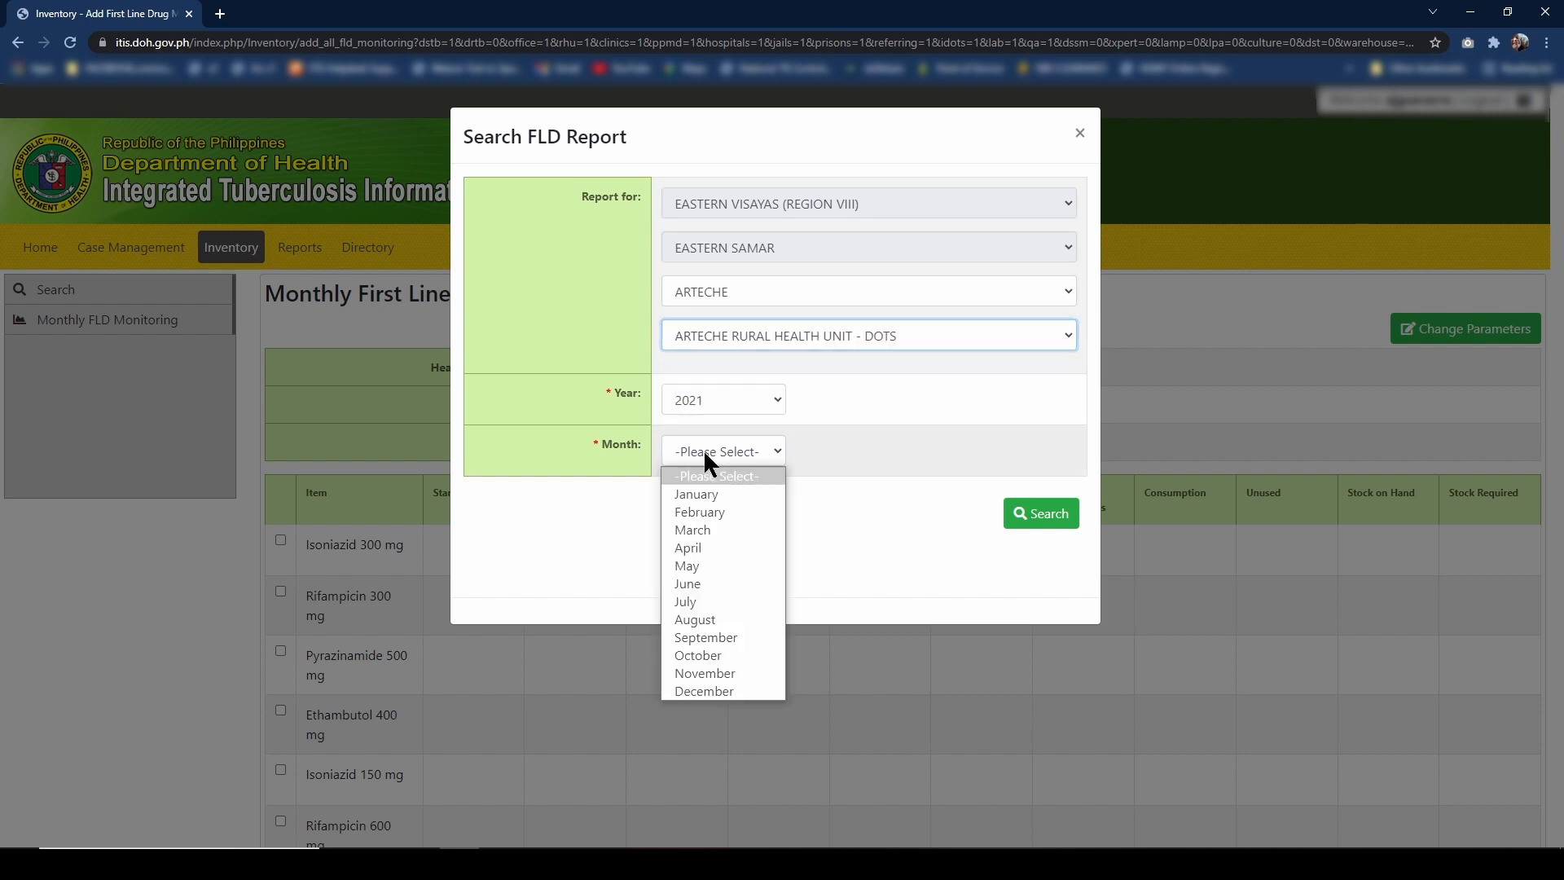
pyautogui.click(702, 673)
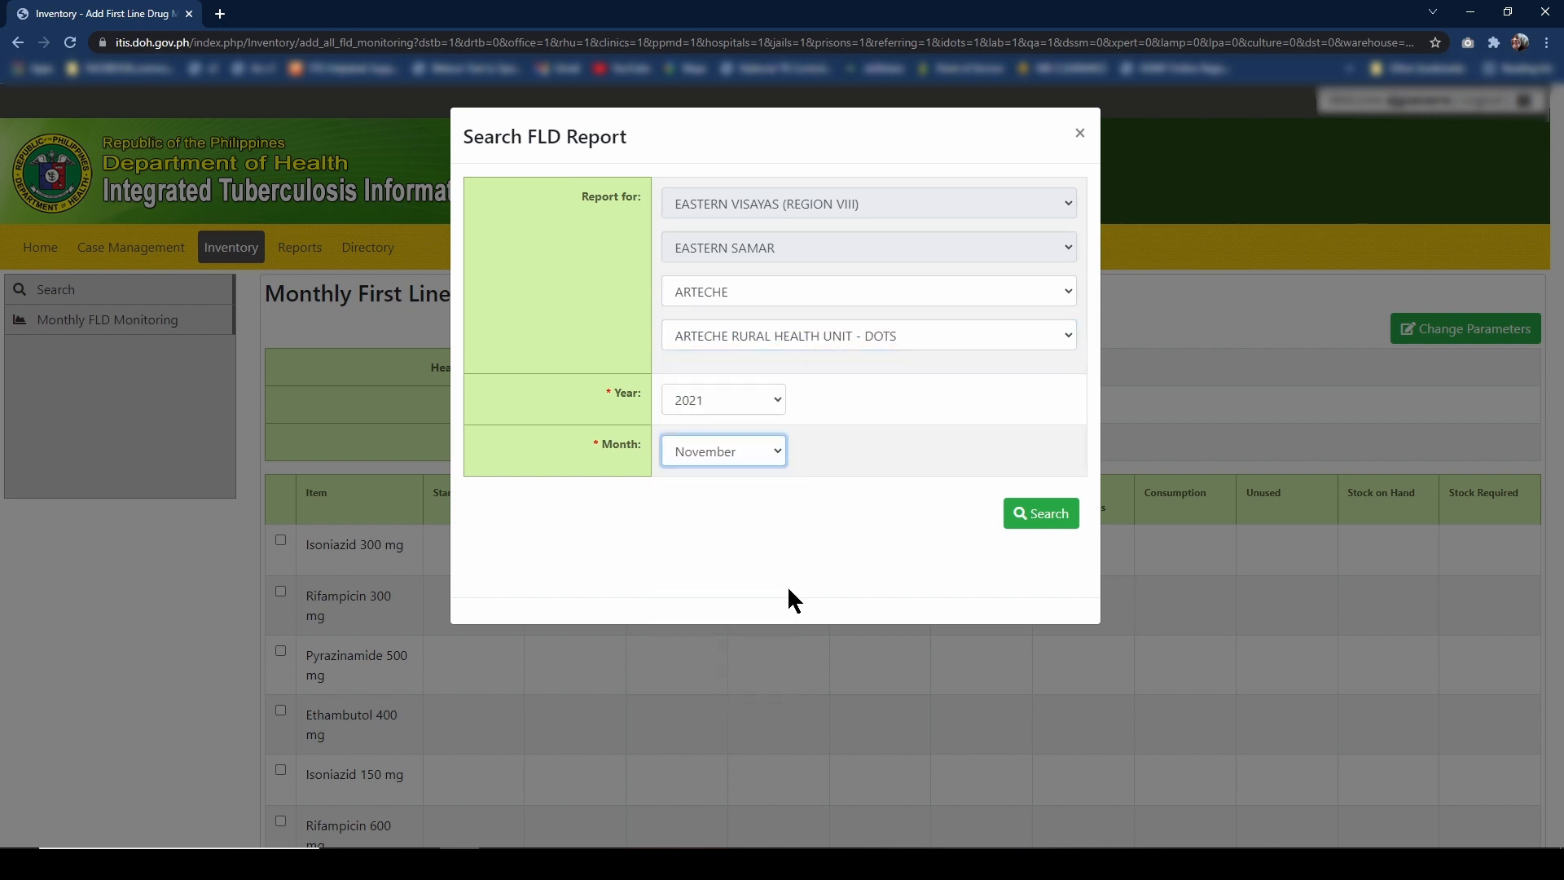
pyautogui.click(1054, 517)
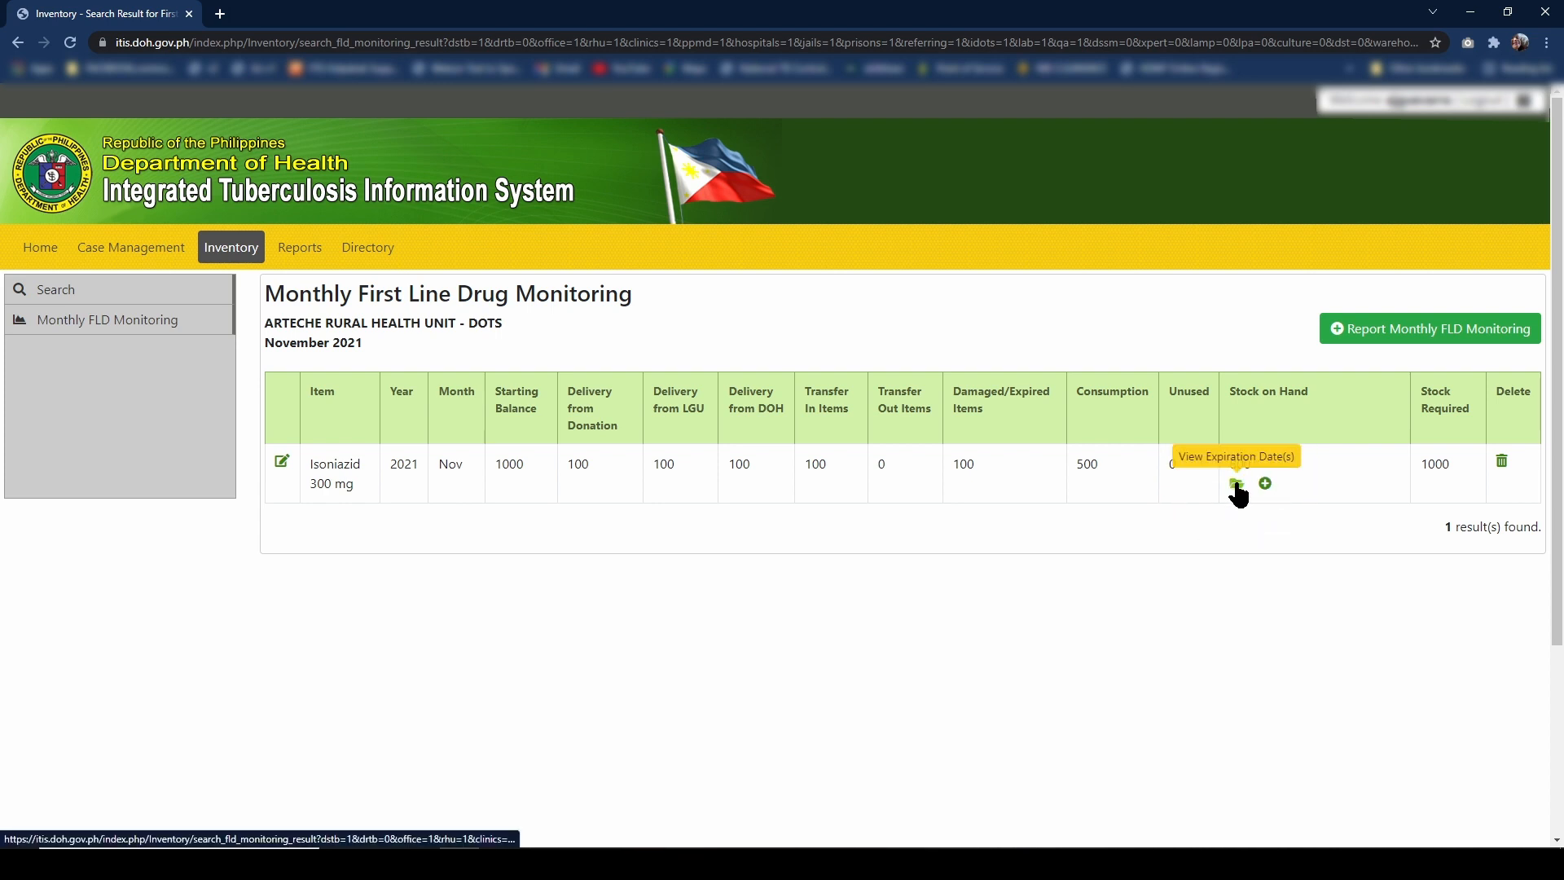
# - View the expiration dates and quantities recorded for the Isoniazid 300 mg stock, and close the view
pyautogui.click(1235, 484)
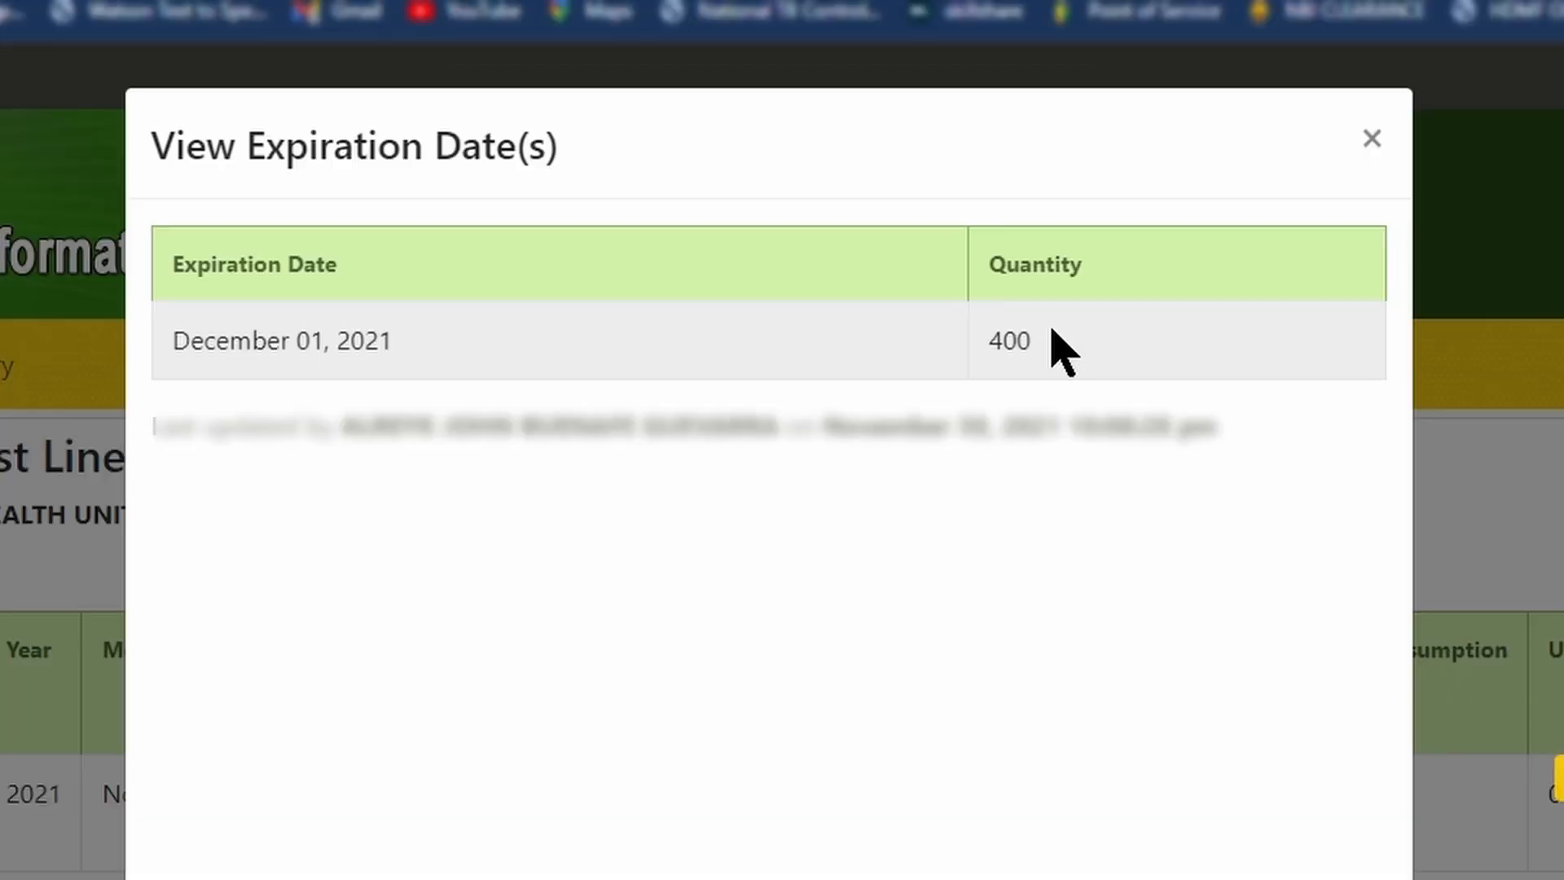
pyautogui.moveTo(919, 242); pyautogui.dragTo(809, 236)
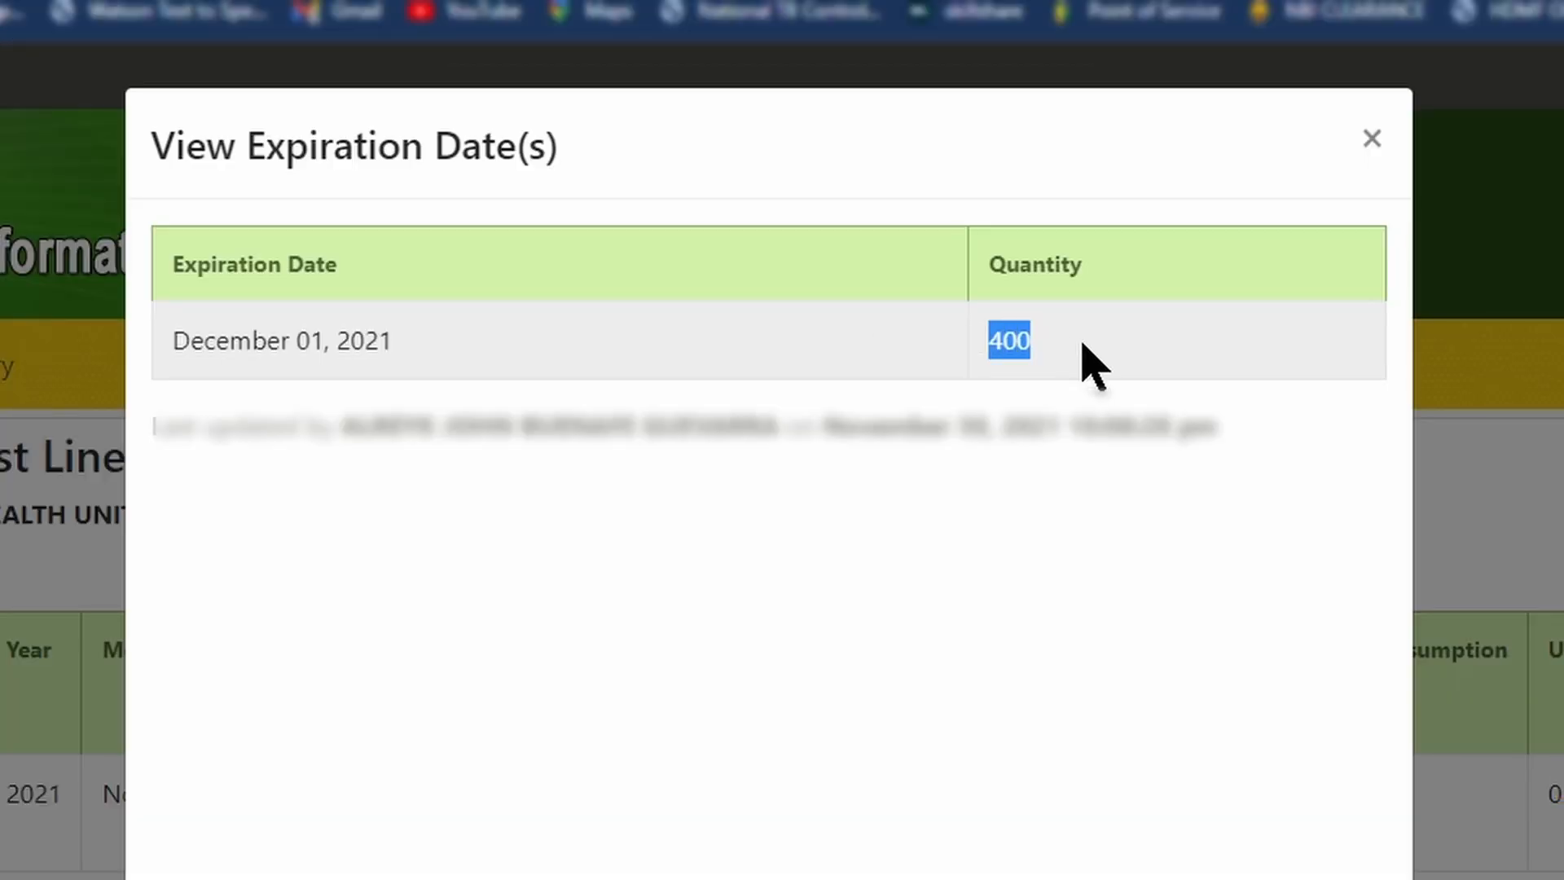
pyautogui.click(592, 299)
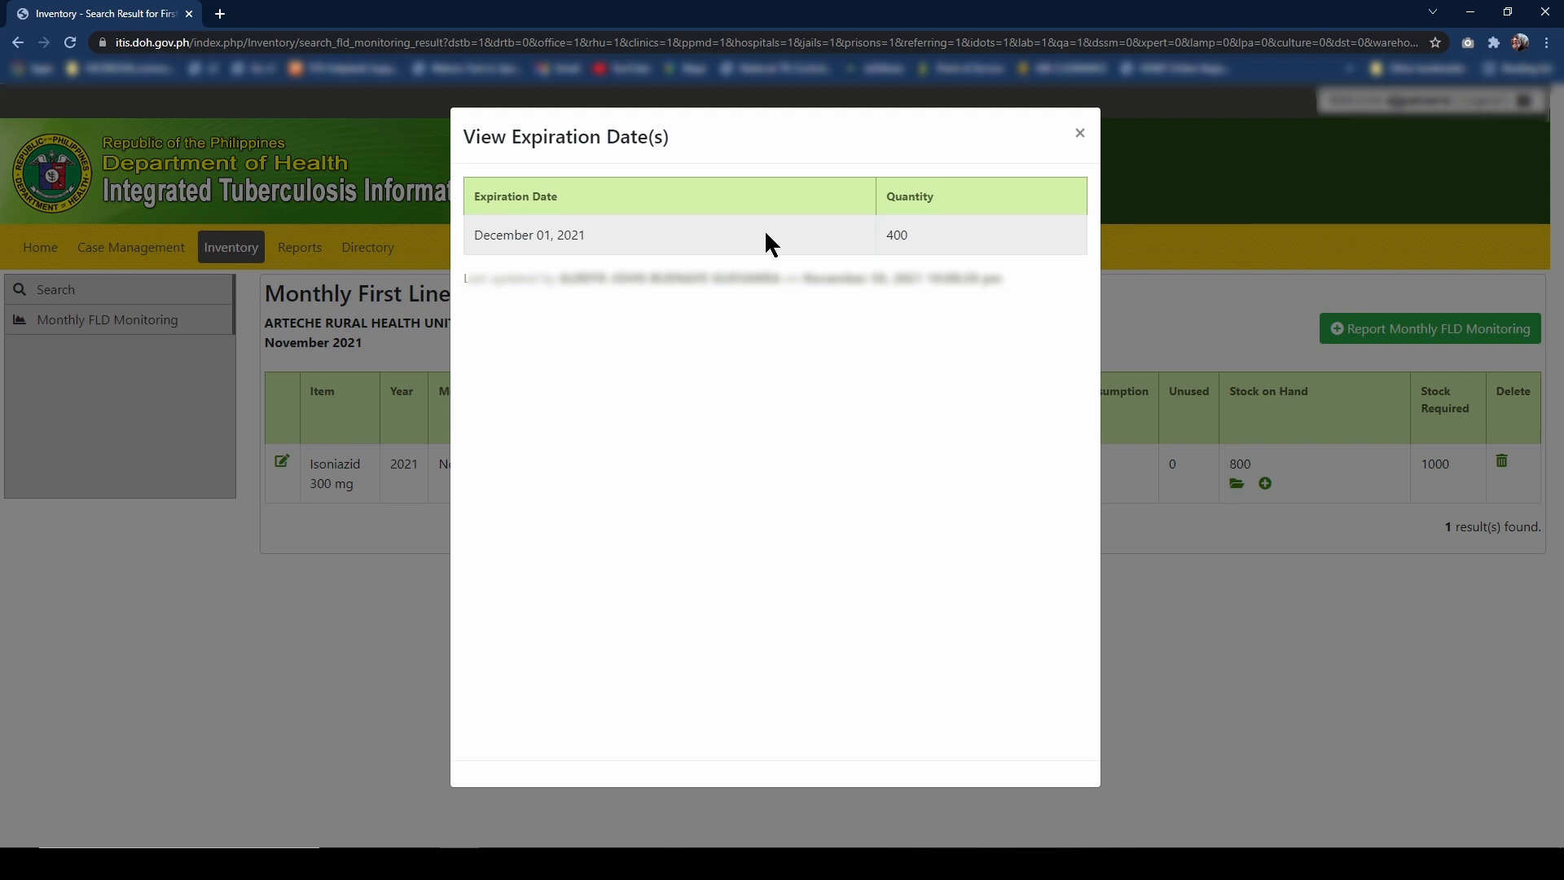
pyautogui.click(1080, 133)
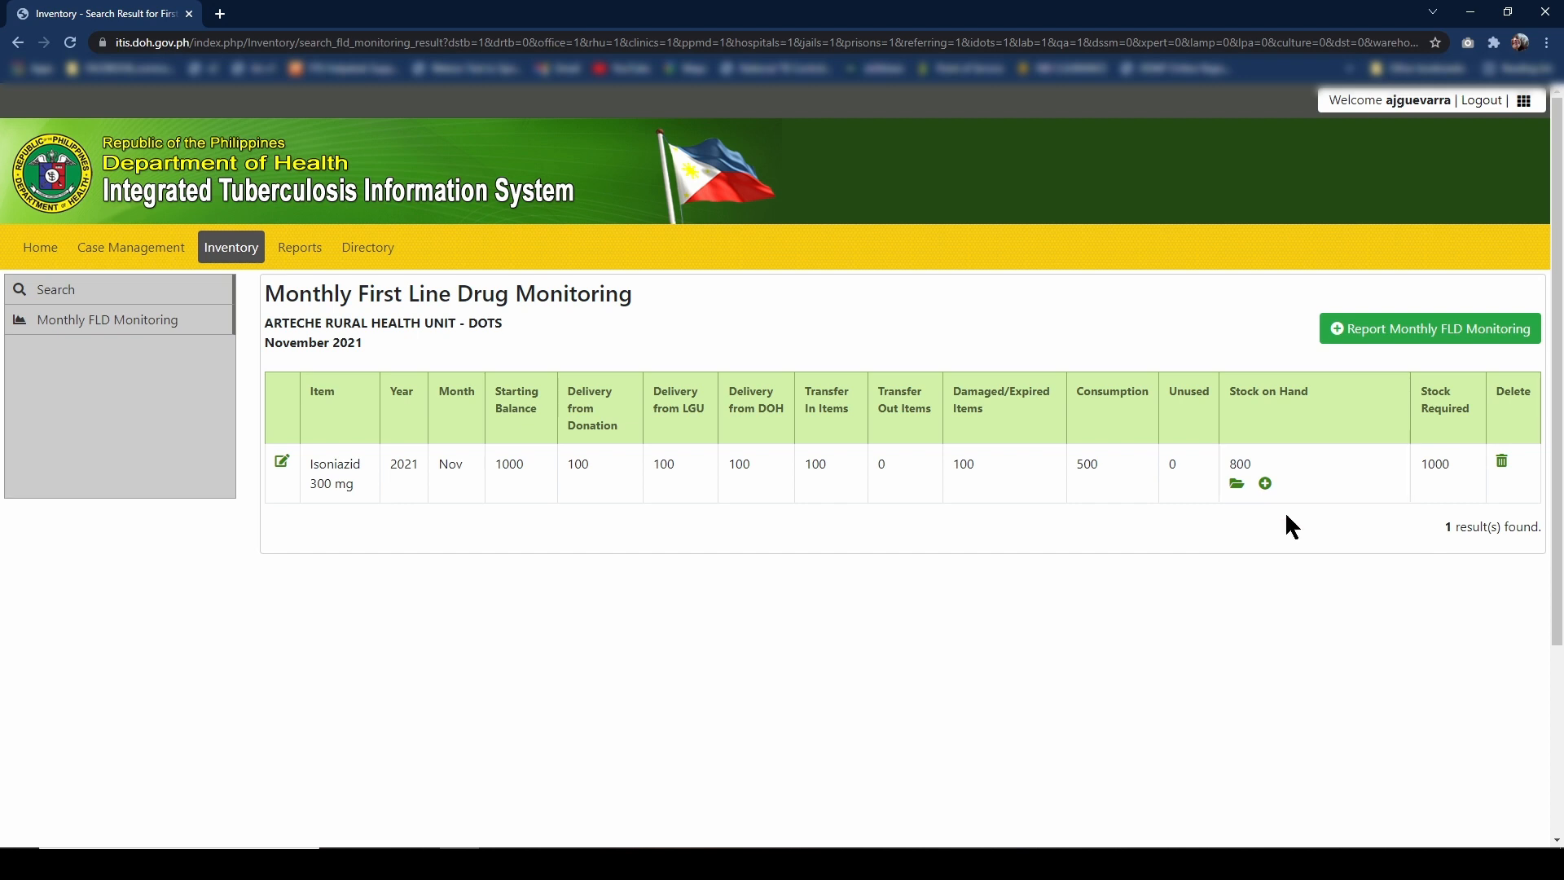
# - Delete the November 2021 FLD monitoring entry for Isoniazid 300 mg
pyautogui.click(1503, 461)
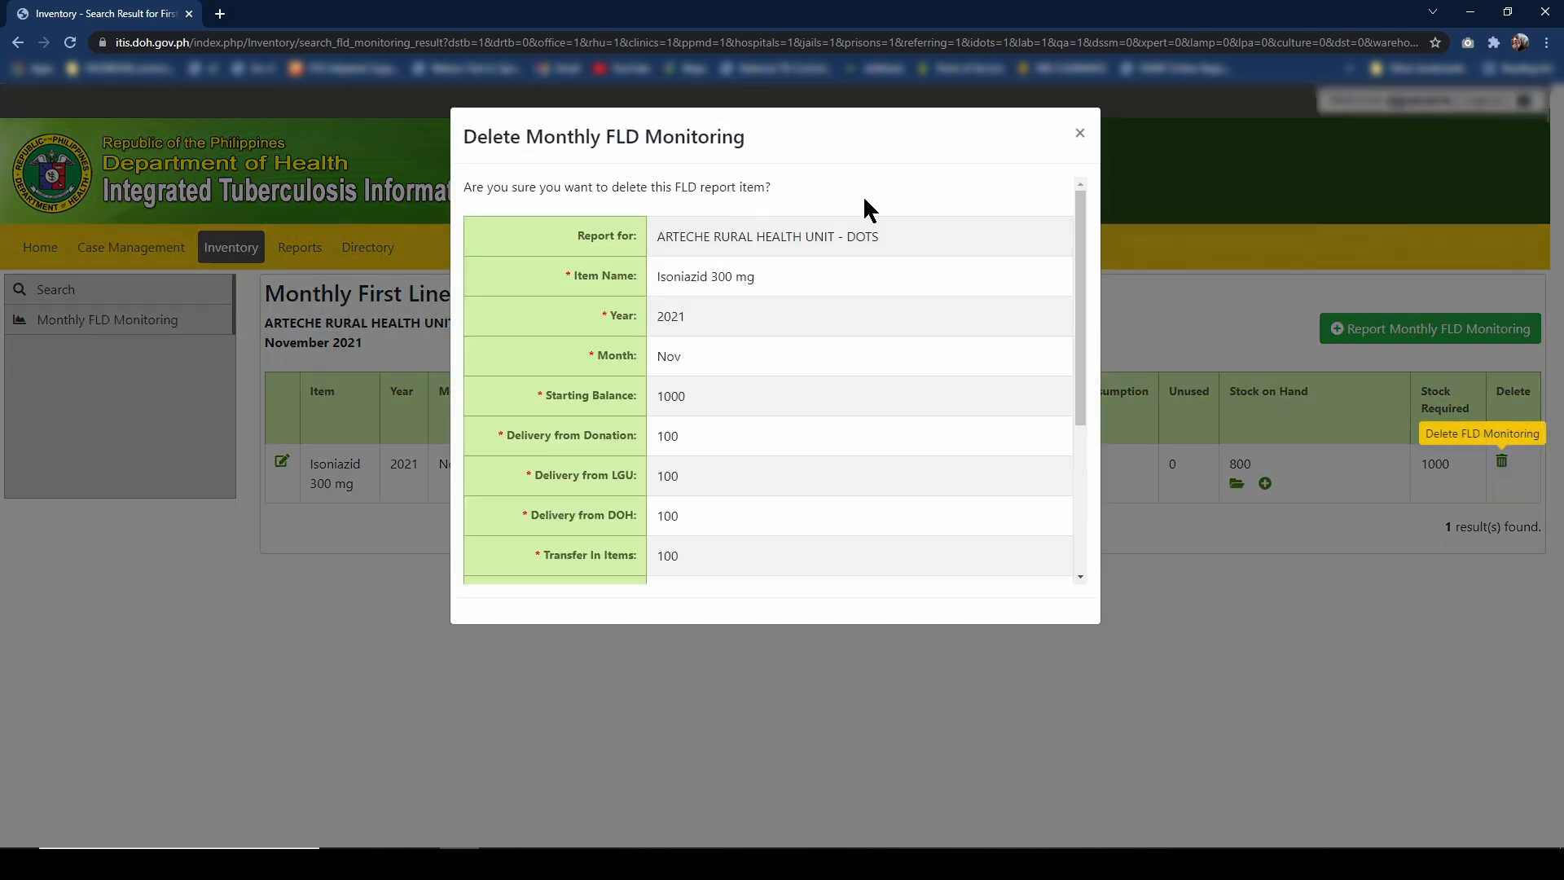
pyautogui.moveTo(1075, 210); pyautogui.dragTo(1050, 487)
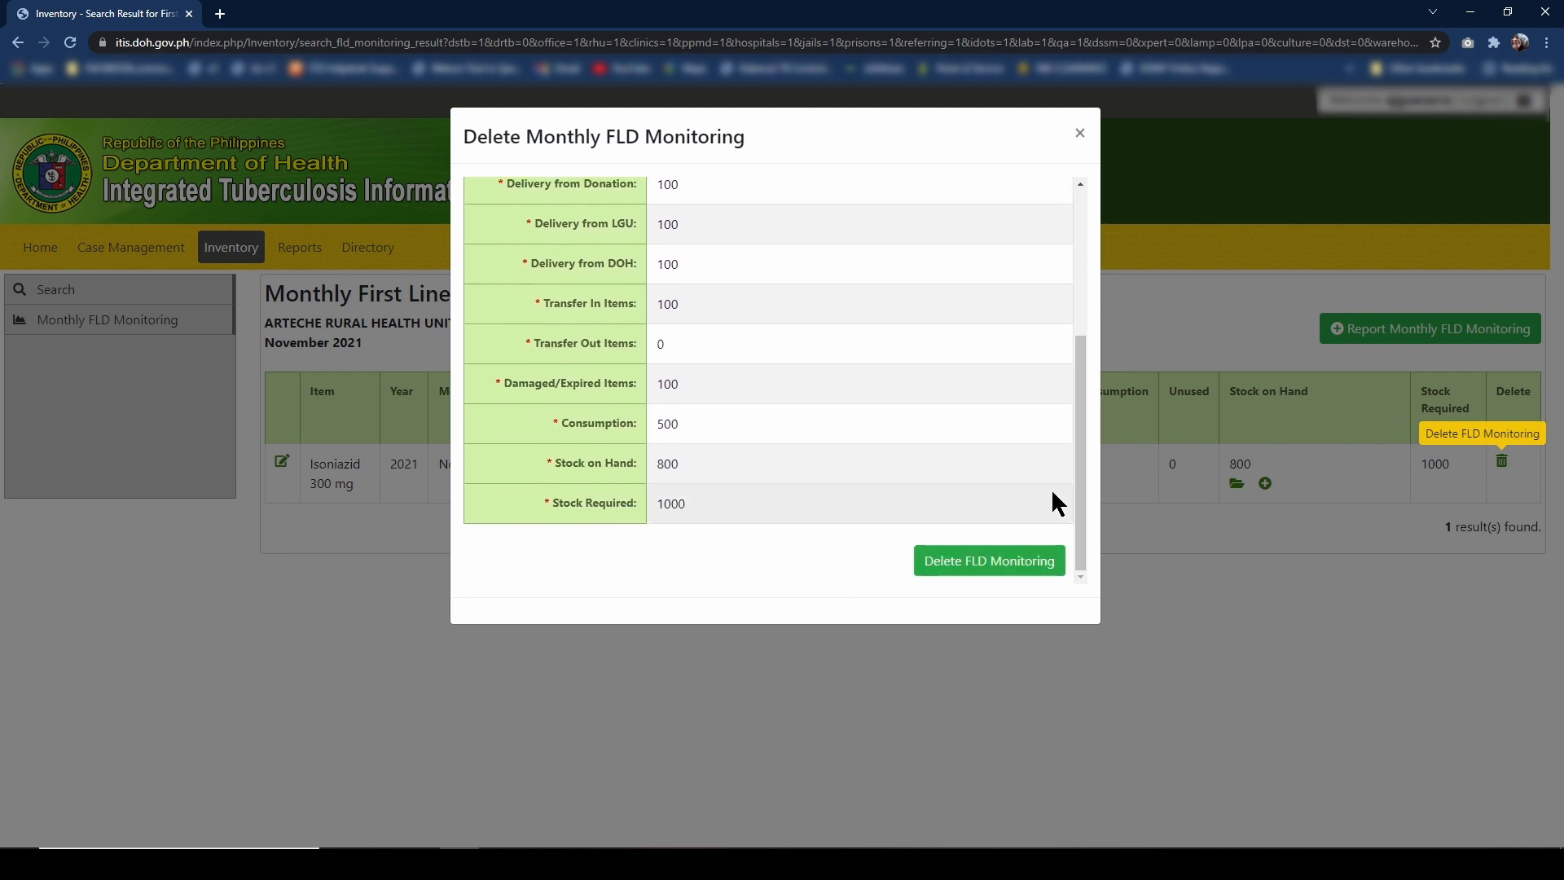
pyautogui.click(1012, 563)
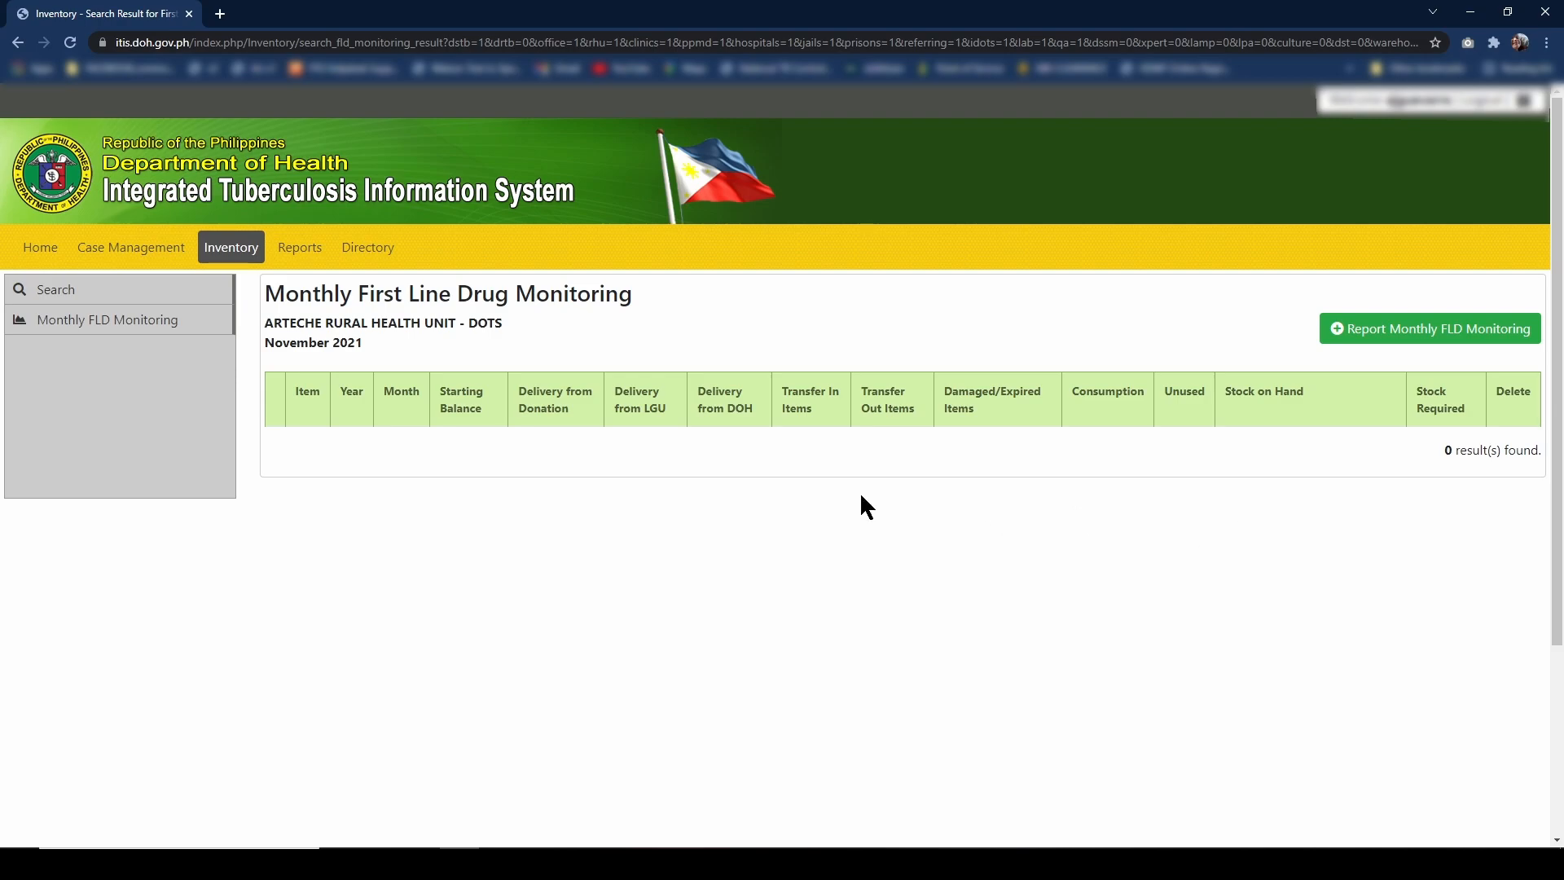